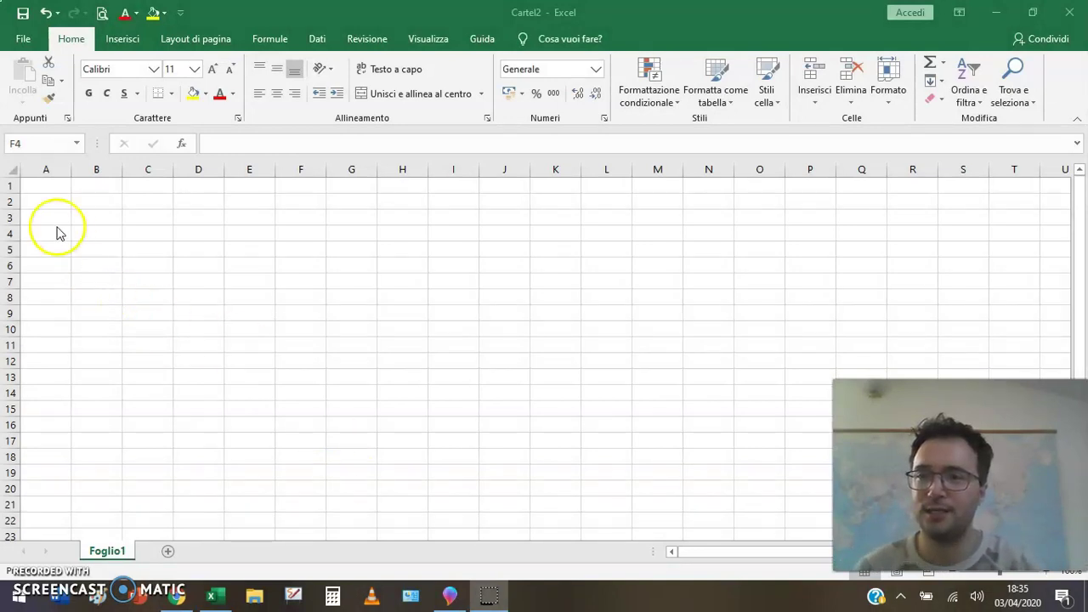
Explore the sheet by selecting row 5, column F and various single cells
left_click(12, 183)
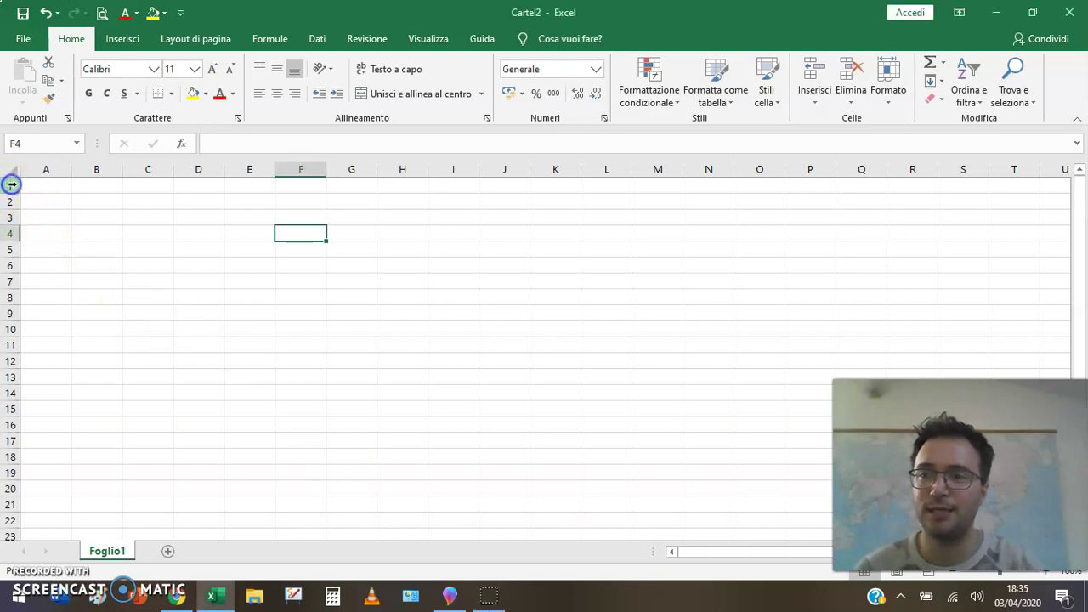
left_click(10, 249)
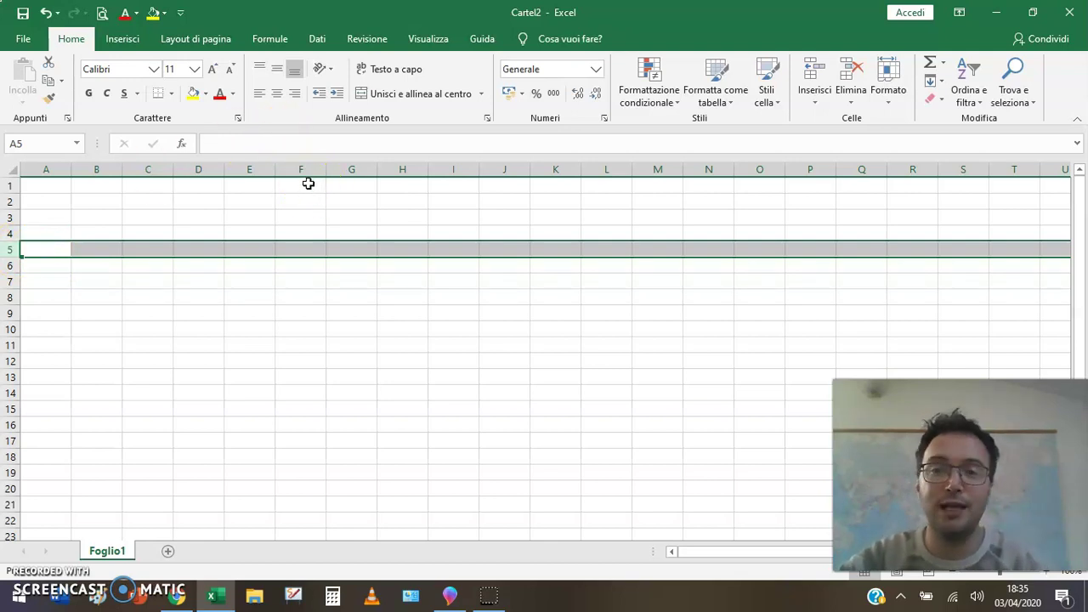
left_click(302, 169)
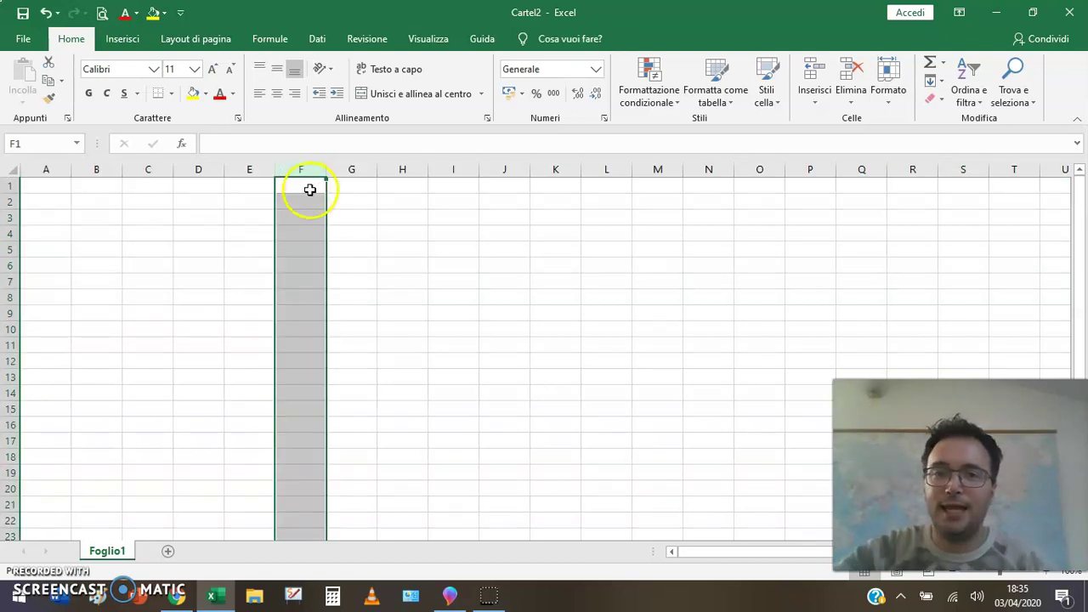
left_click(462, 245)
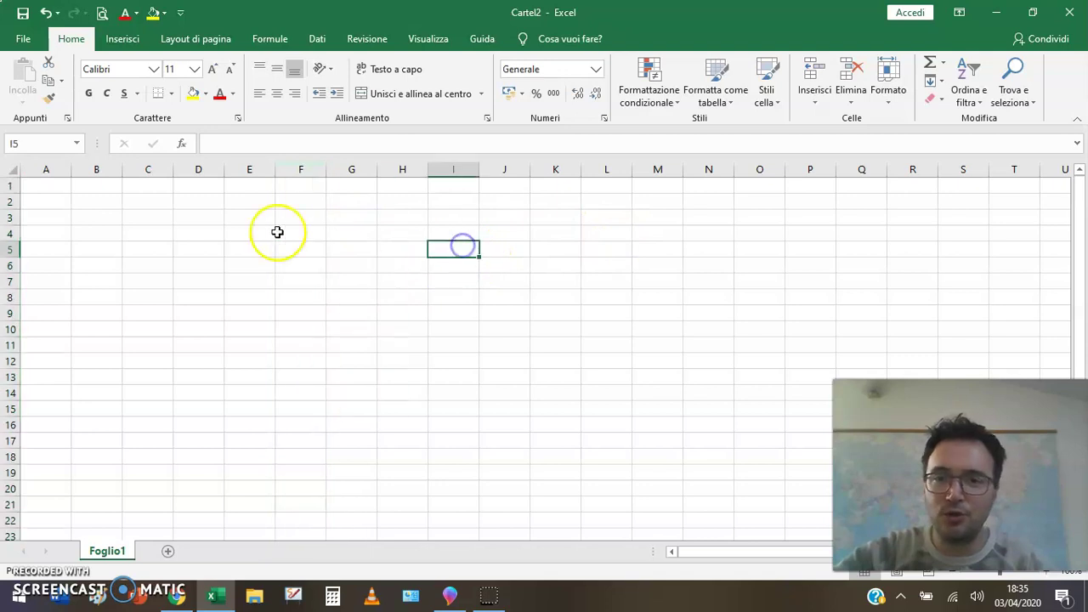
left_click(211, 232)
left_click(201, 311)
left_click(454, 277)
left_click(424, 199)
left_click(237, 281)
left_click(293, 376)
left_click(655, 298)
left_click(368, 249)
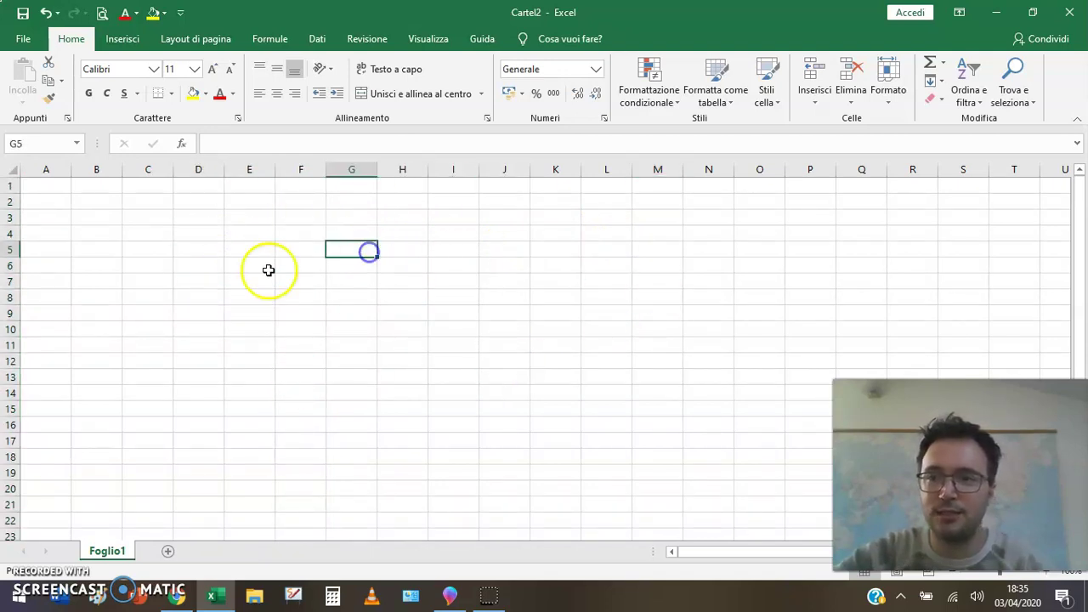
left_click(212, 281)
left_click(187, 395)
left_click(381, 374)
left_click(382, 294)
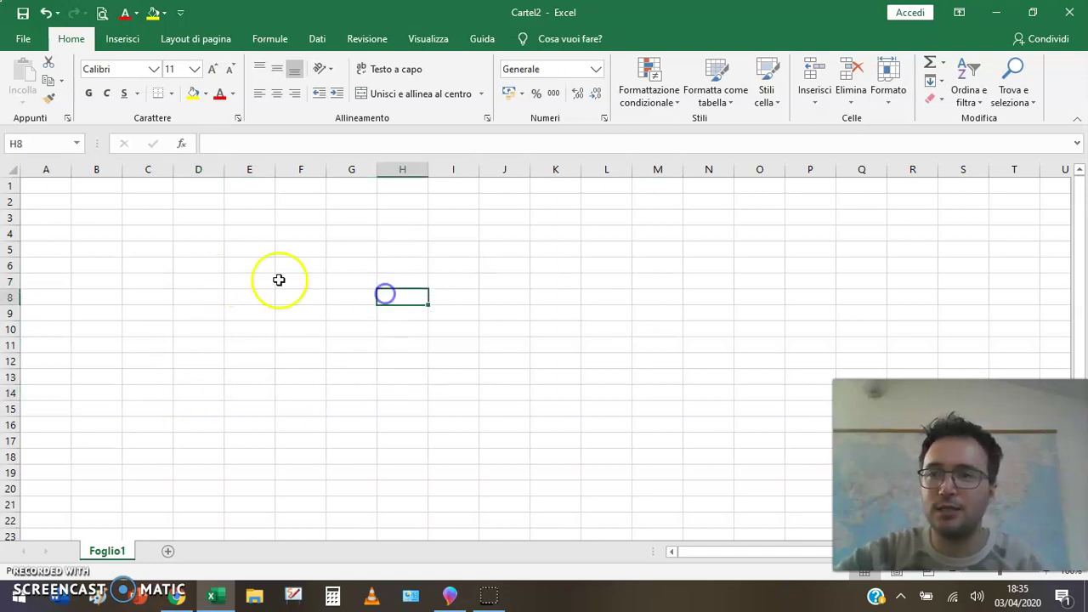
left_click(279, 281)
left_click(39, 142)
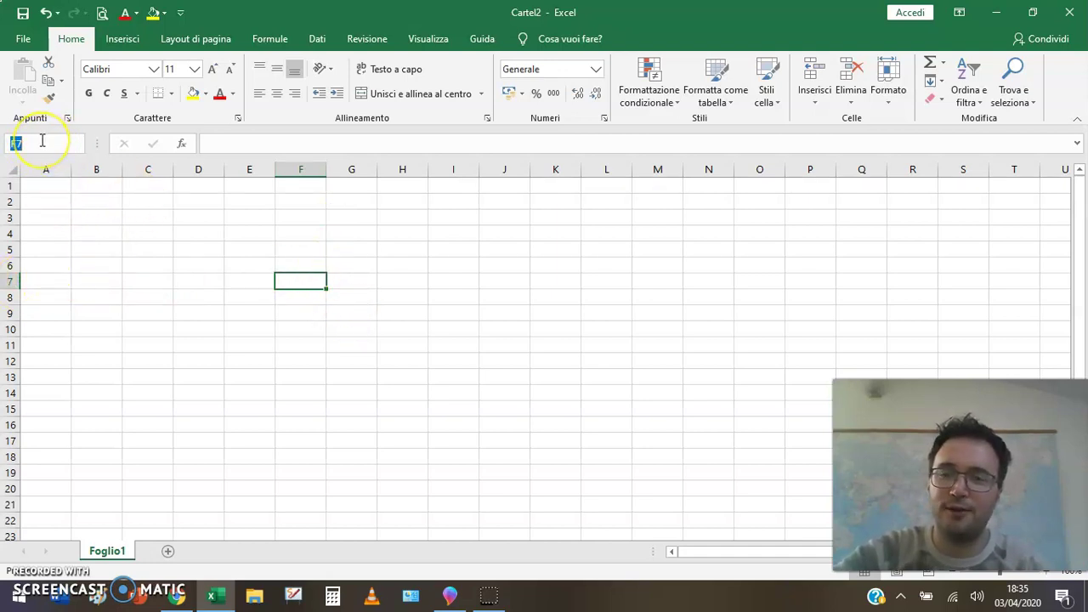
left_click(203, 246)
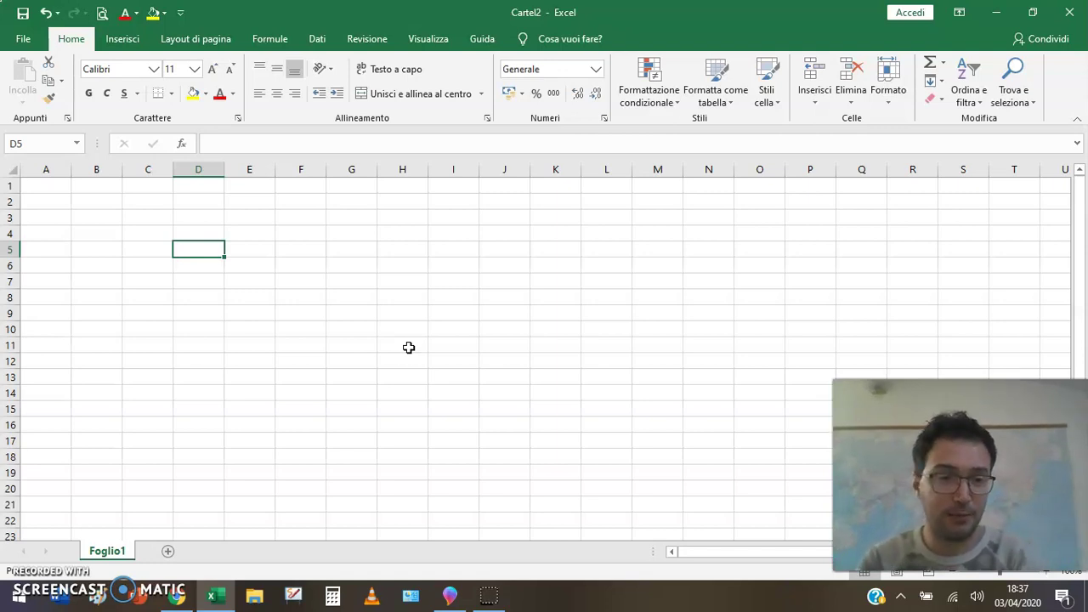
Enter the headers Giorno in A1 and Temperatura in B1
key("Left")
key("Left")
key("Left")
key("Up")
key("Up")
key("Up")
key("Up")
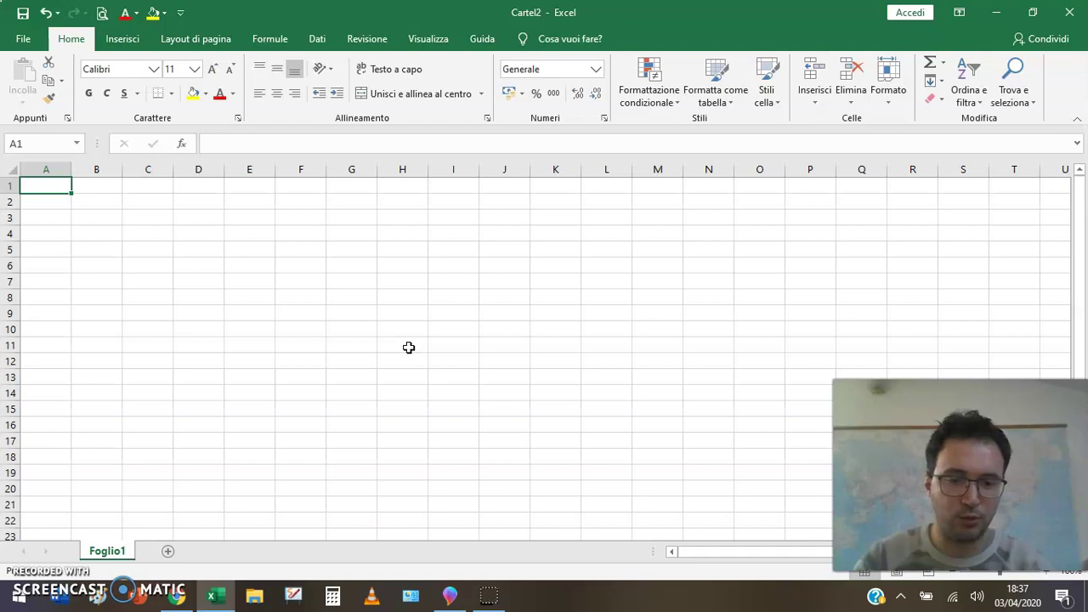
type("Giorno")
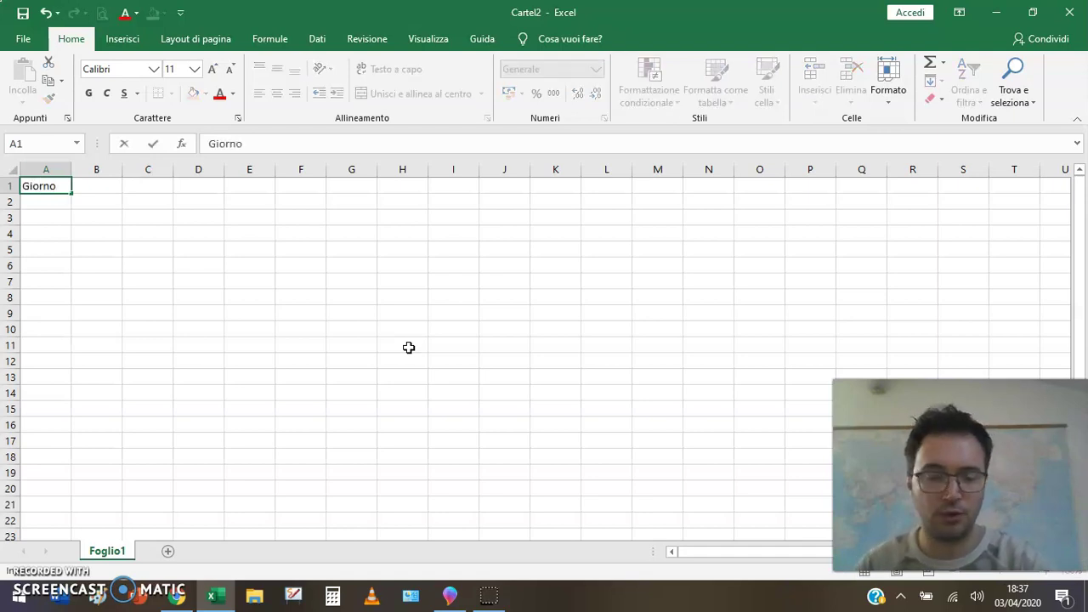
key("Tab")
type("Temp")
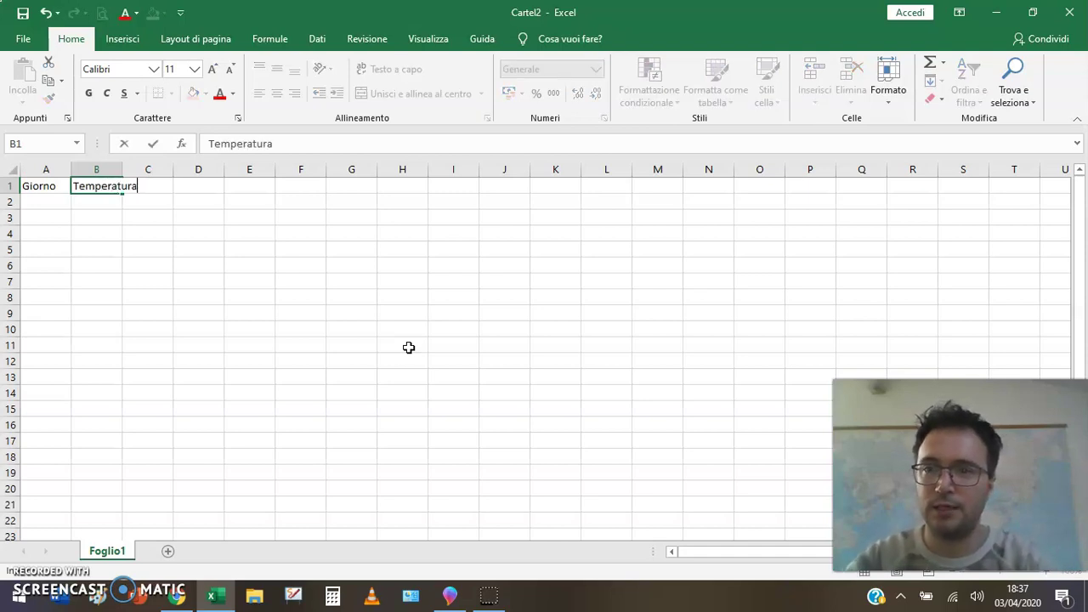
key("Return")
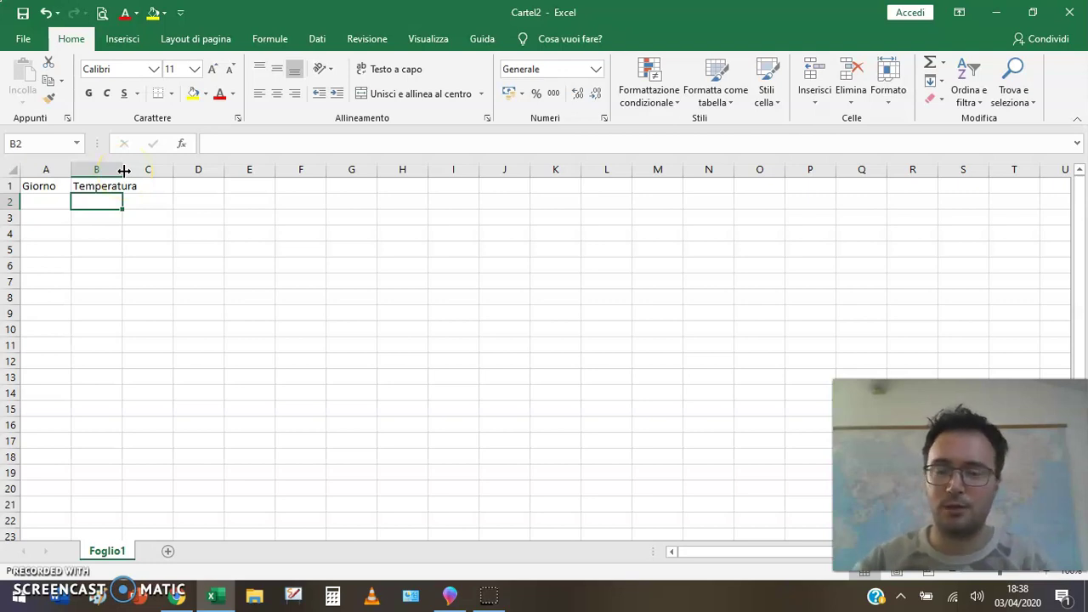
Autofit column B to Temperatura, then autofit it again to a test entry 'Ammaccabanane' in B2
double_click(124, 171)
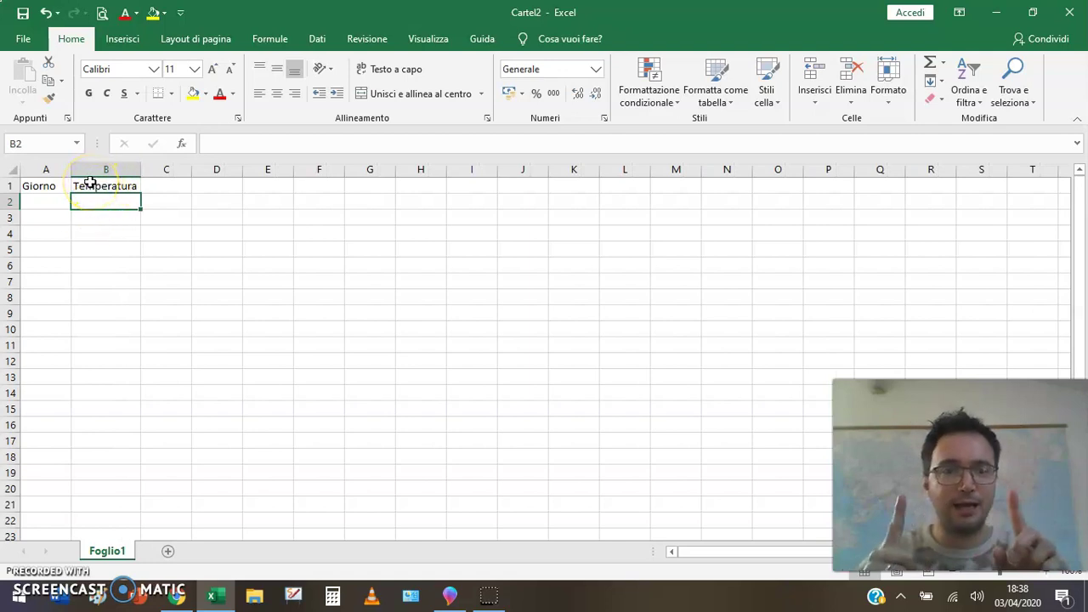
left_click(92, 186)
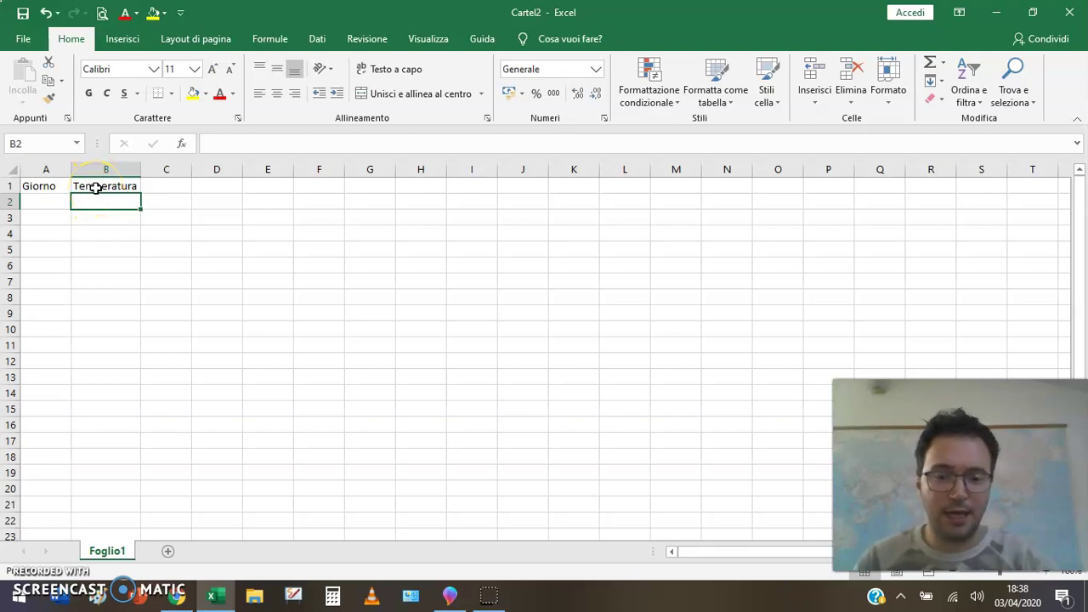
type("Ammaccabana")
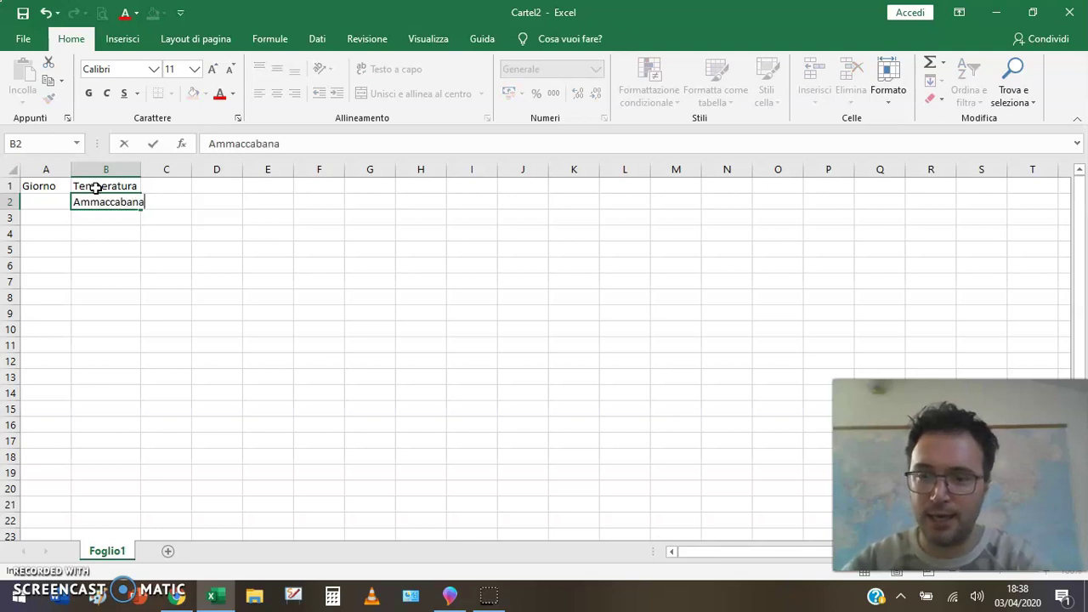
key("Return")
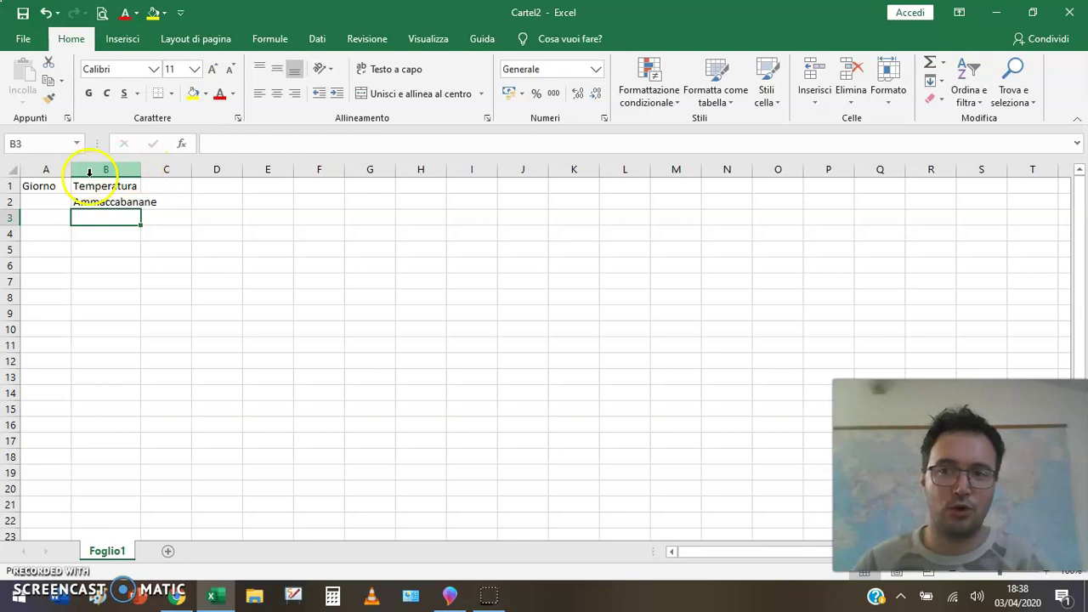
double_click(142, 170)
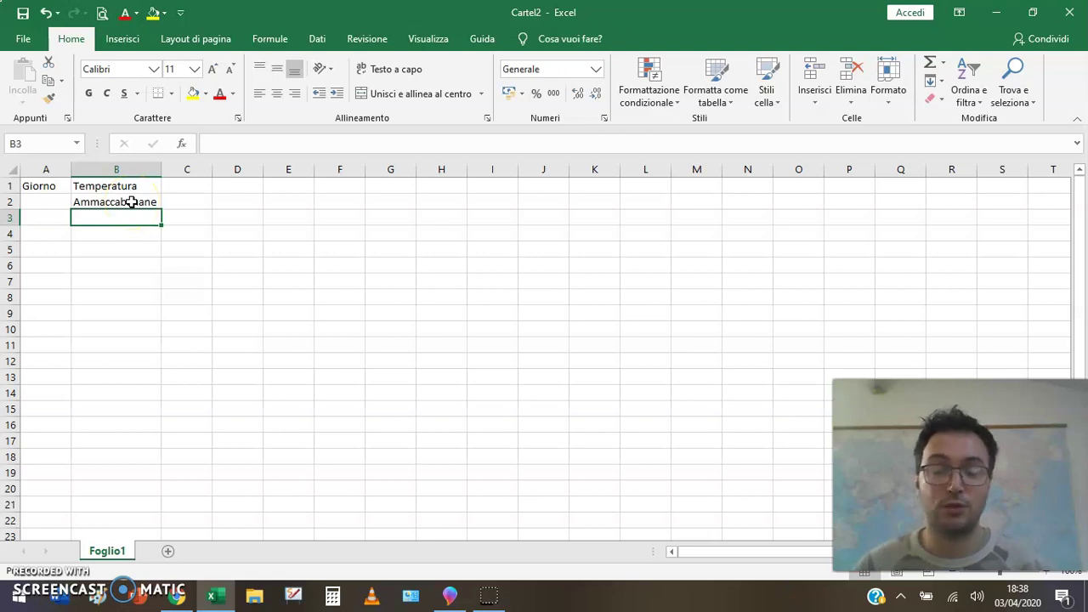
Clear the test text from B2 and return to cell A2
left_click(132, 202)
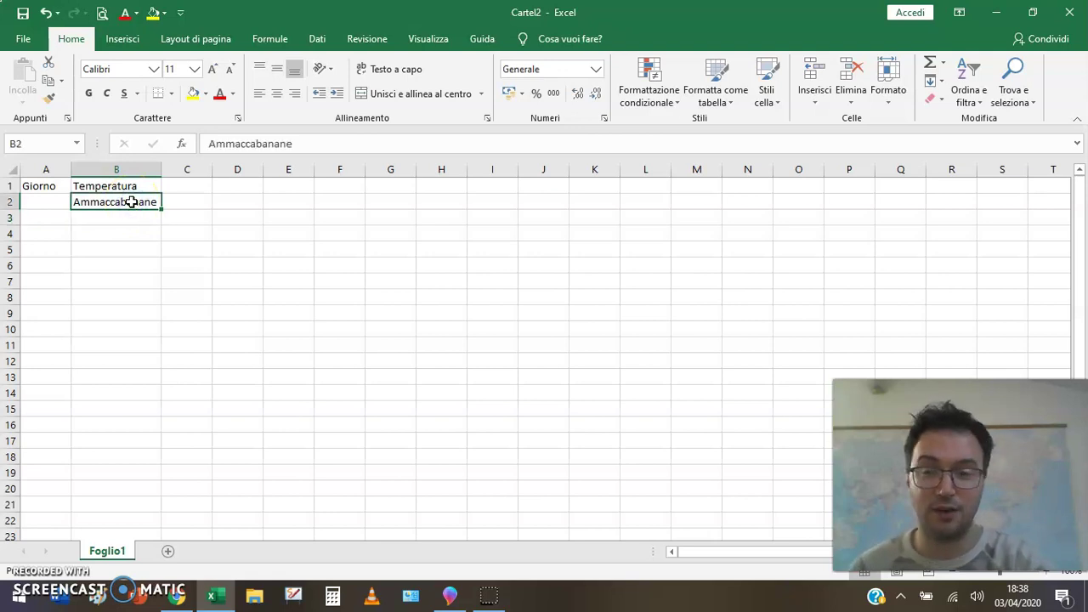
key("Delete")
key("Down")
key("Left")
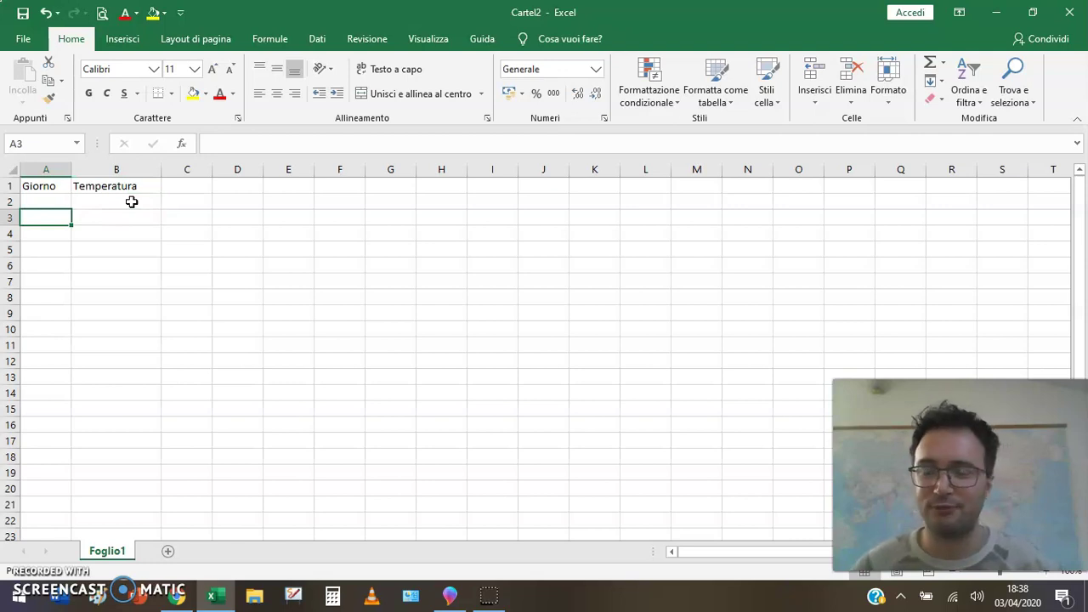
key("Up")
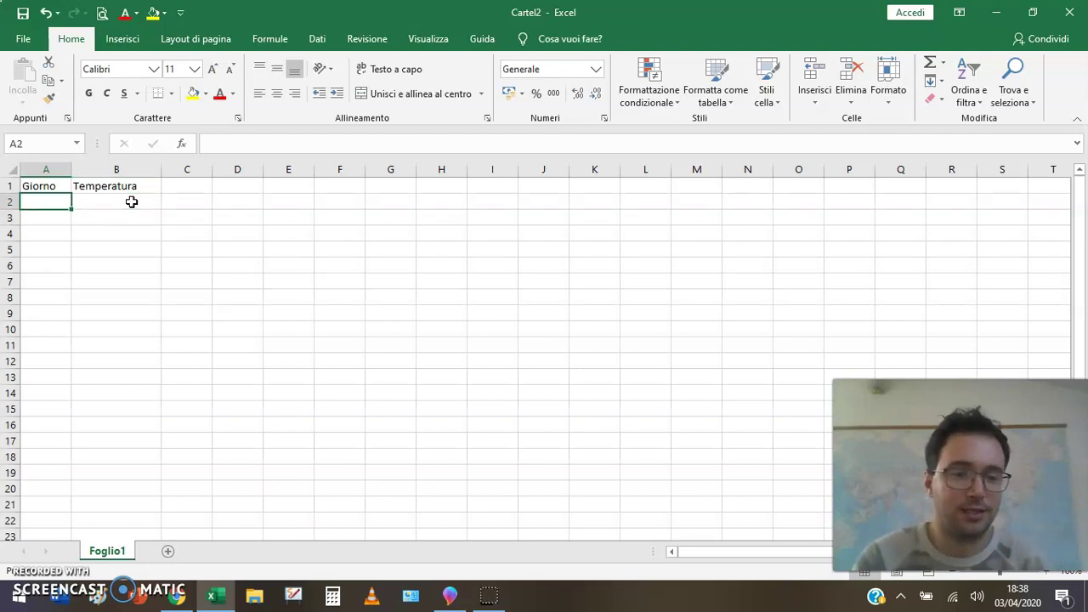
Enter Lunedì in A2, then review cells B2, B1 and A2
type("Lunedì")
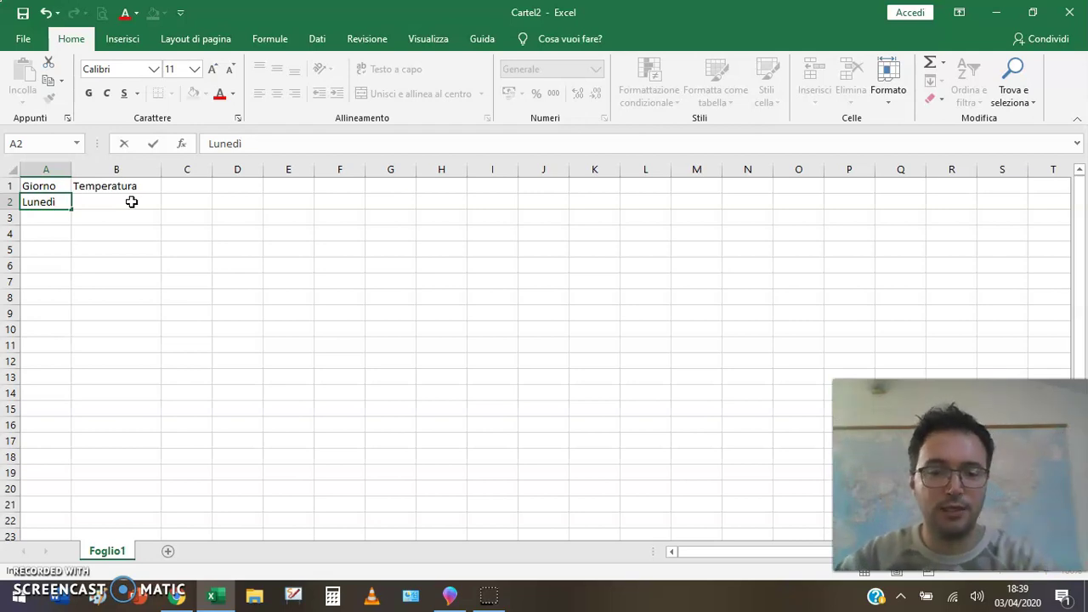
key("Return")
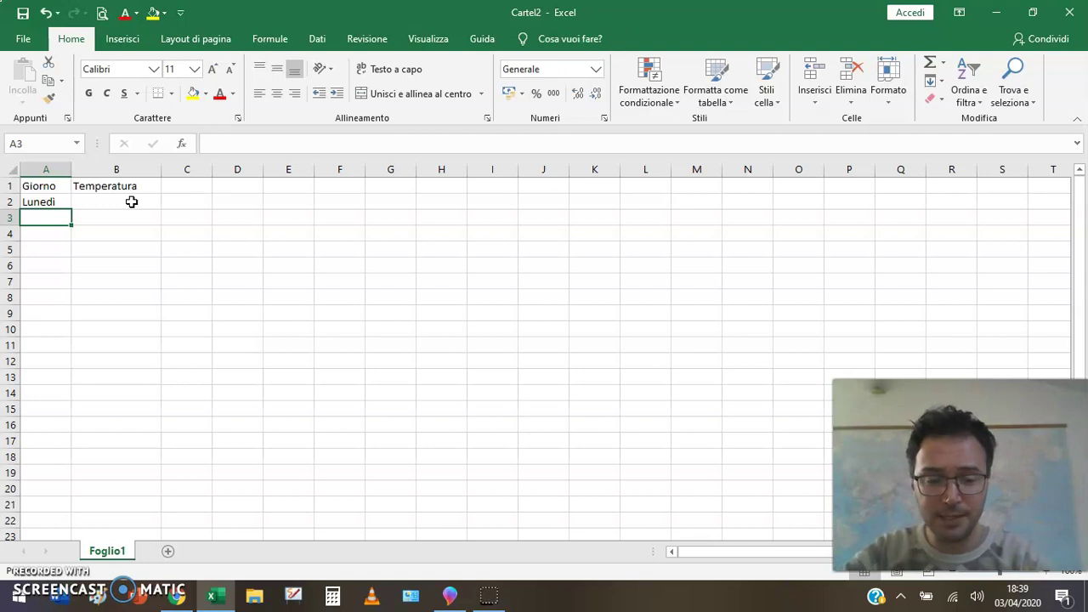
left_click(131, 201)
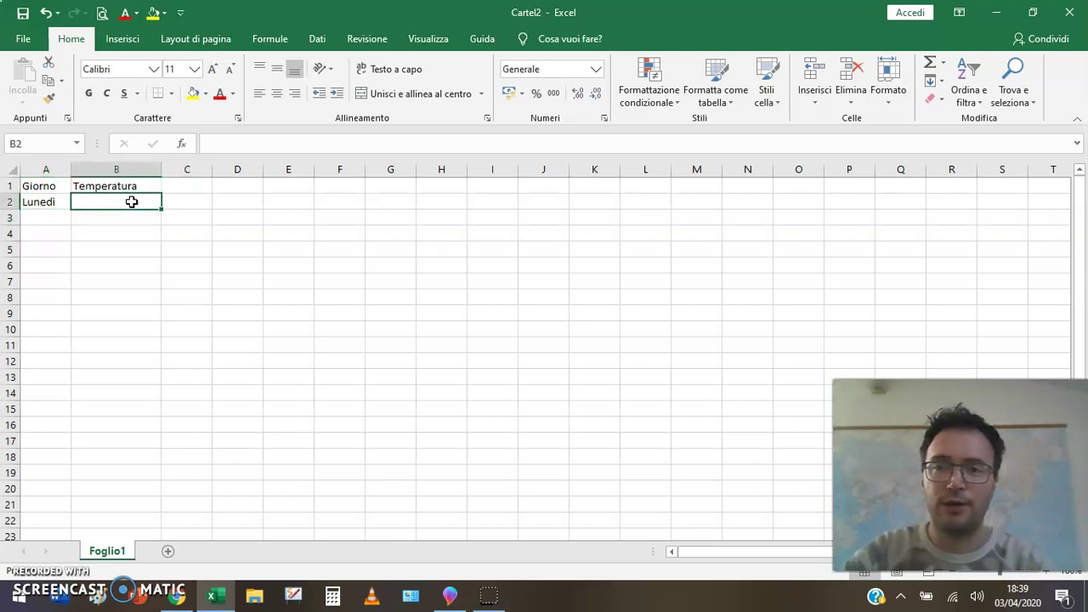
key("Up")
left_click(146, 185)
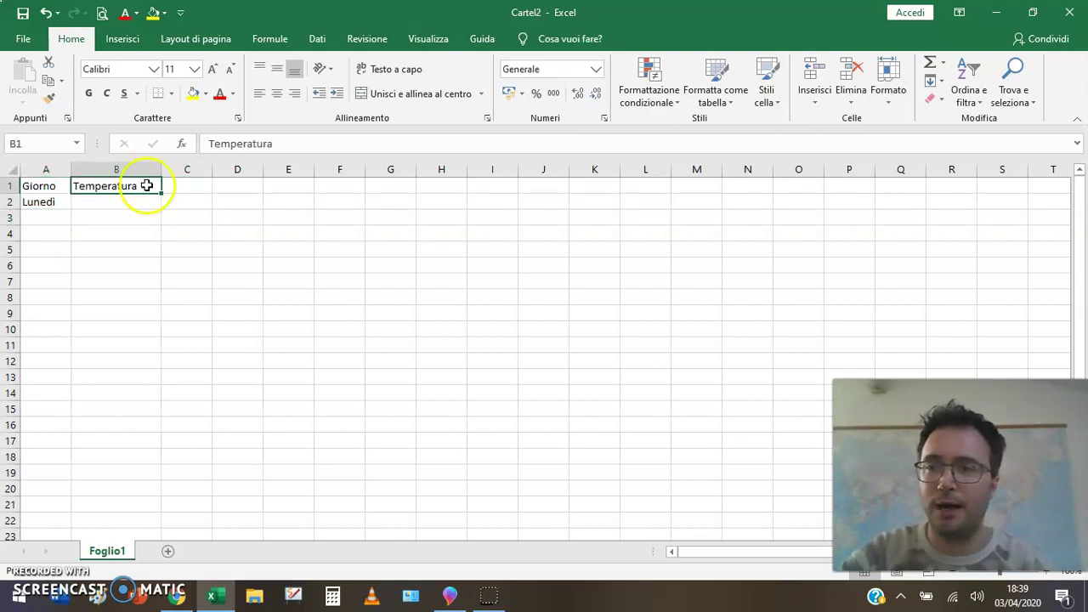
left_click(39, 204)
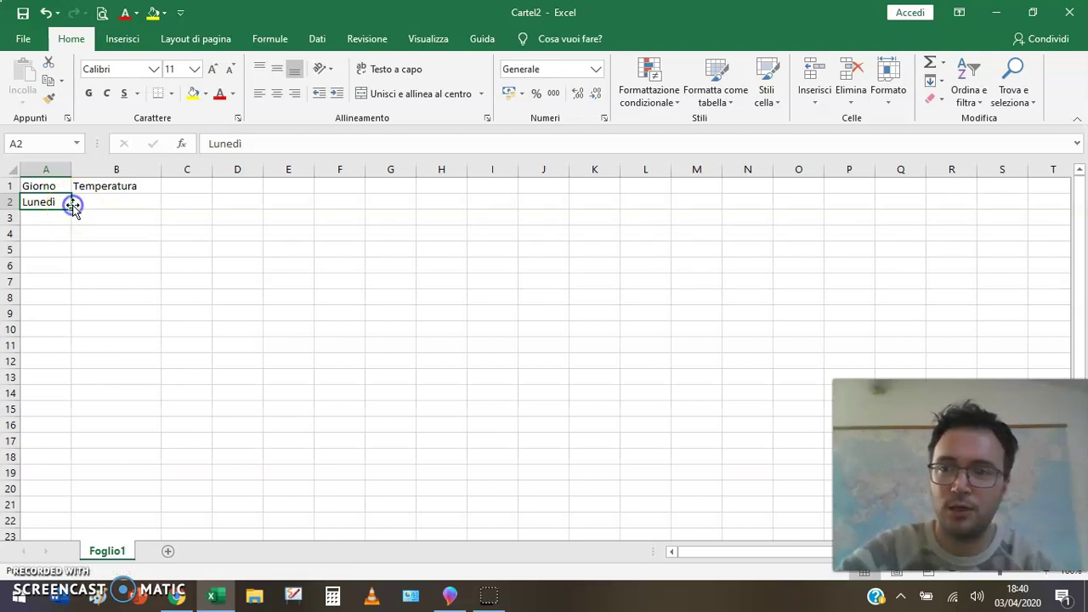
Fill Martedì through Domenica down A3:A8 and autofit column A to fit Mercoledì
left_click_drag(72, 209, 65, 303)
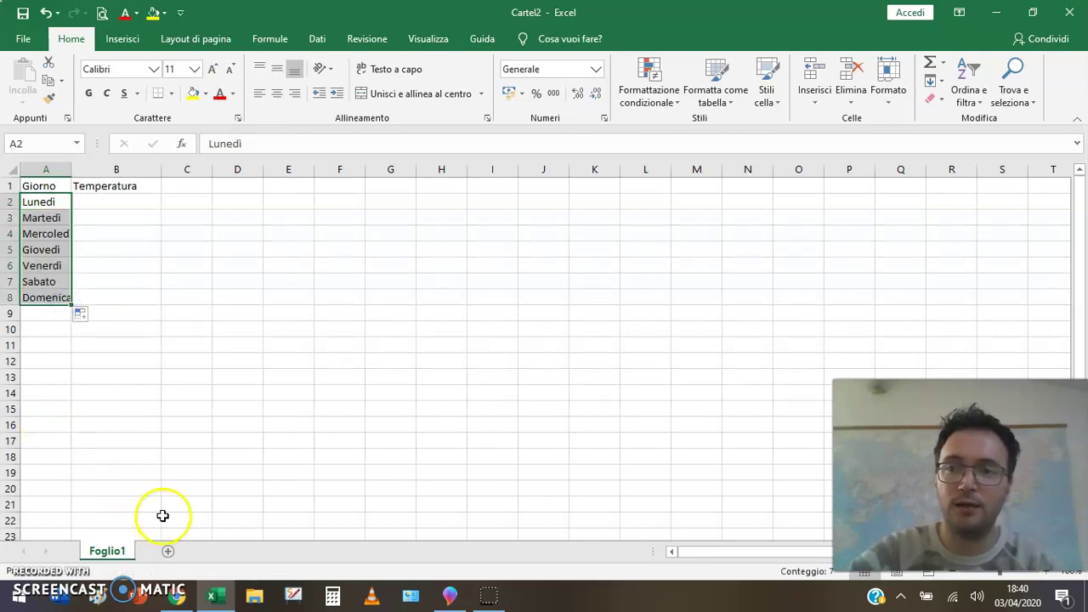
left_click(201, 438)
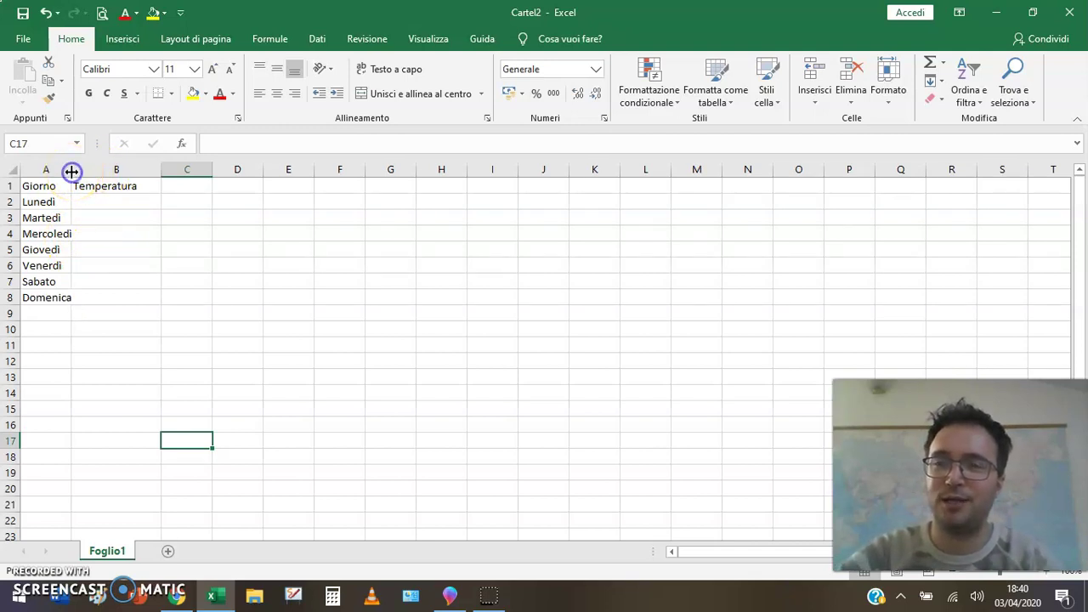
double_click(71, 170)
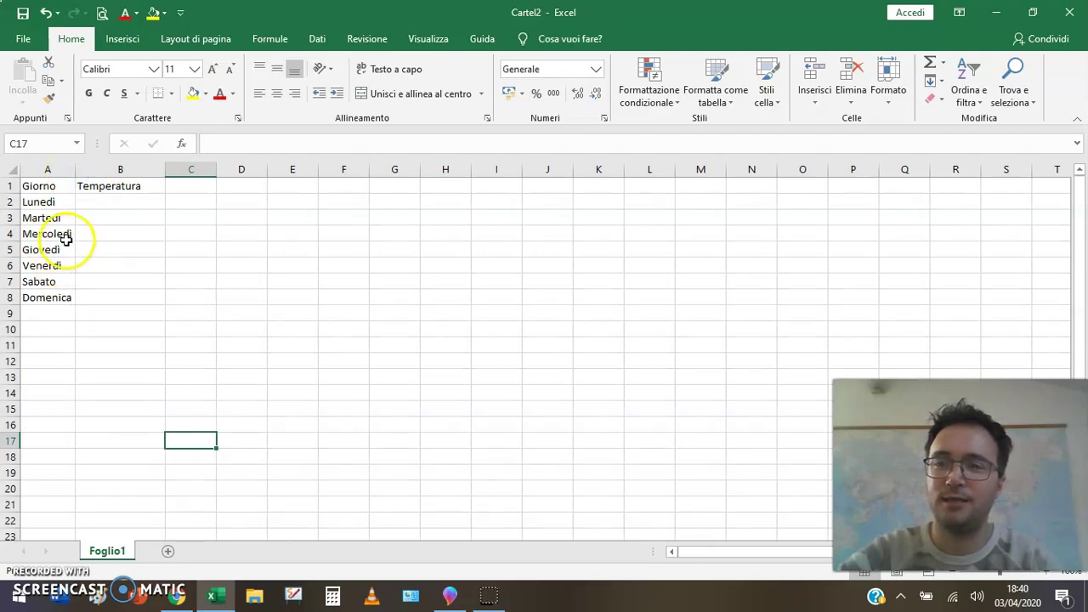
left_click(123, 202)
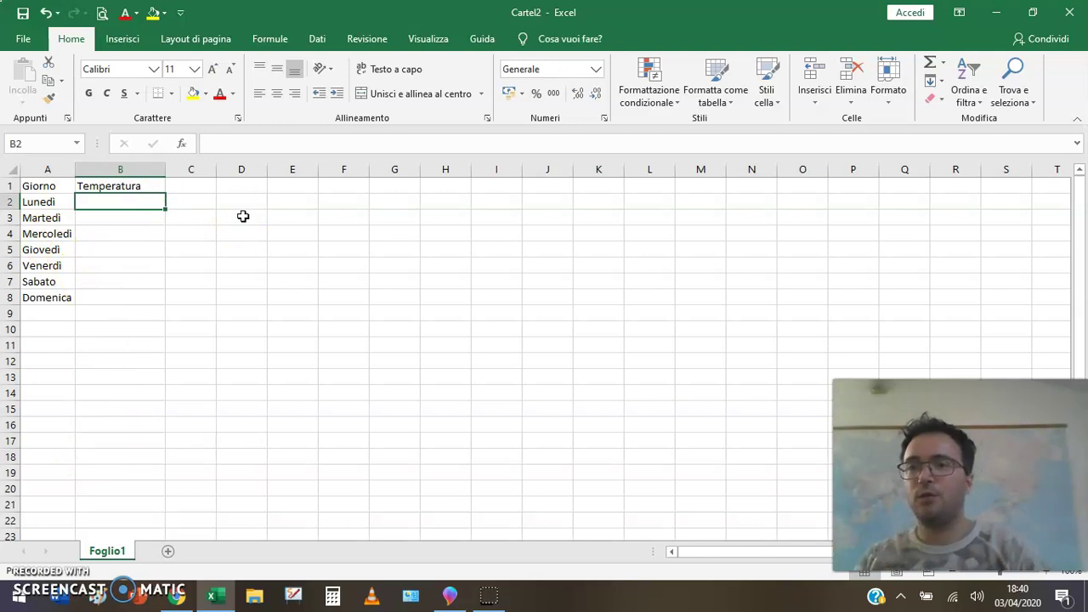
Enter the temperatures 13, 14, 4, 18, 12, 10 and 9 into B2 through B8
type("13")
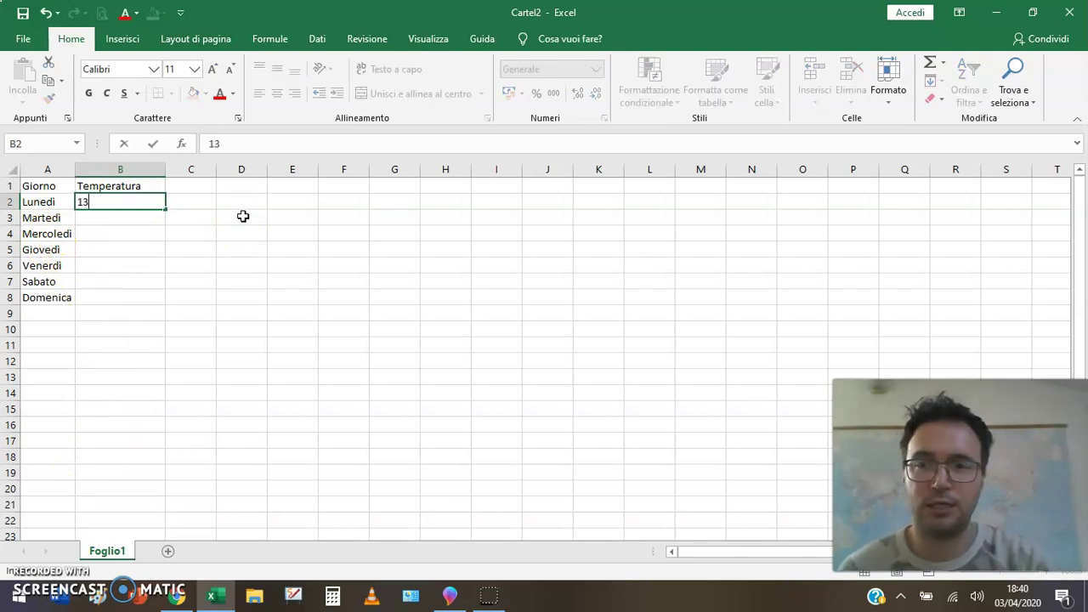
key("Return")
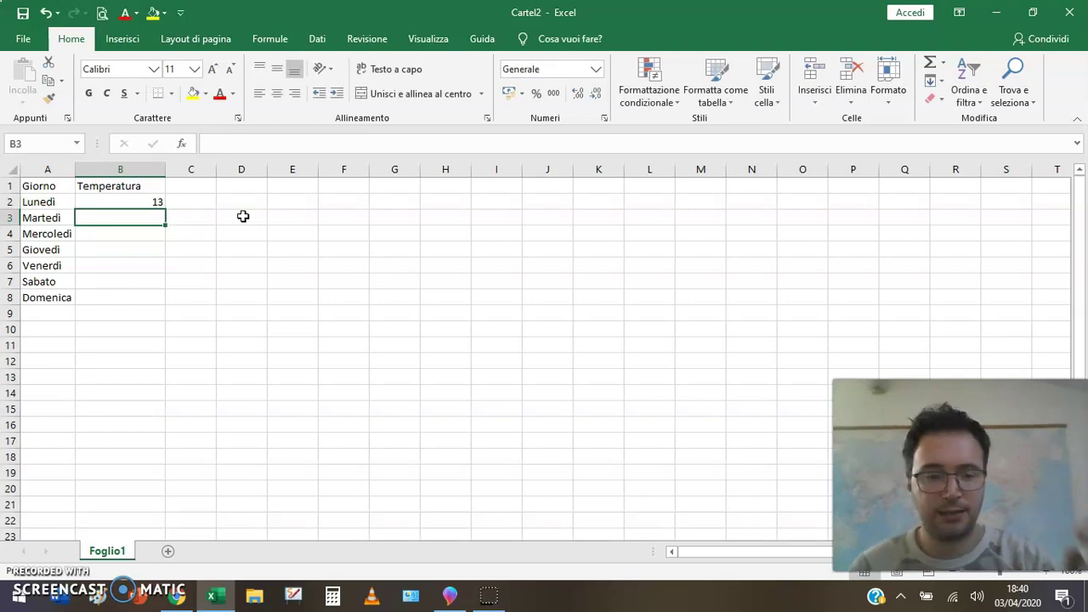
type("14")
key("Return")
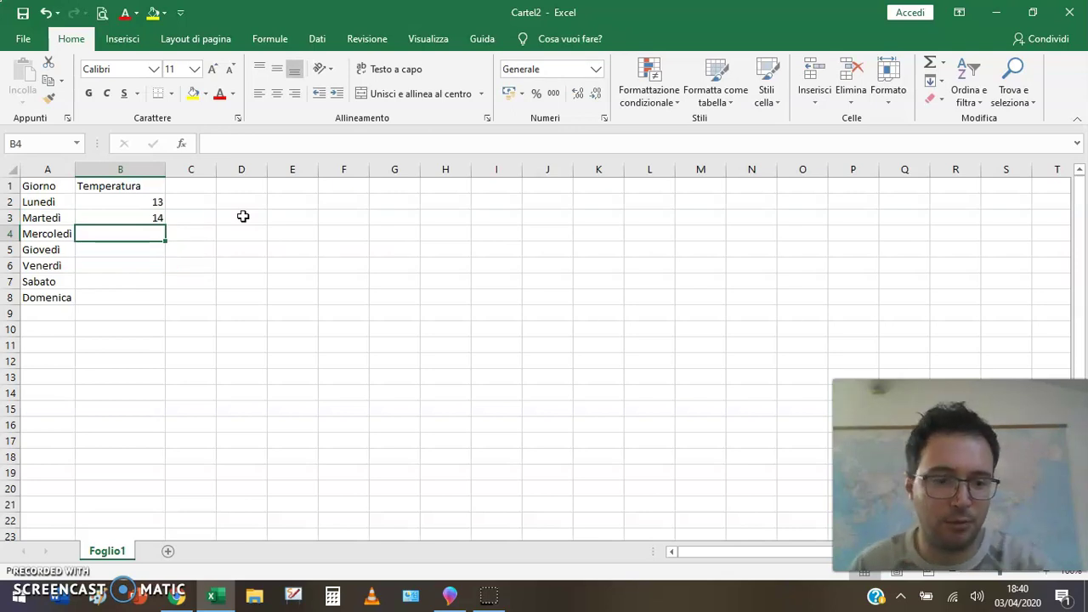
type("4")
key("Return")
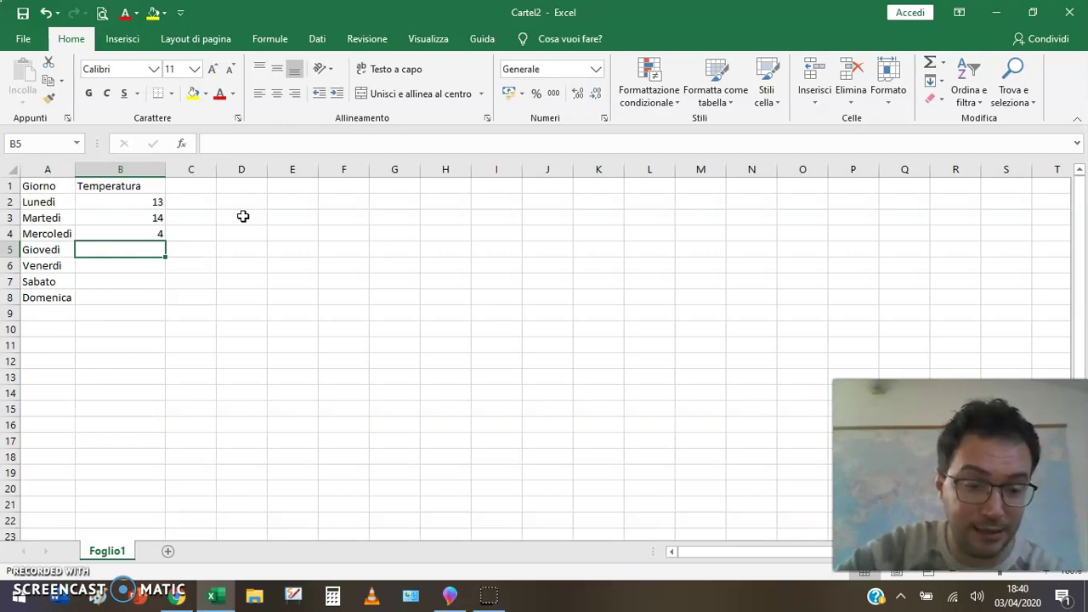
type("18")
key("Return")
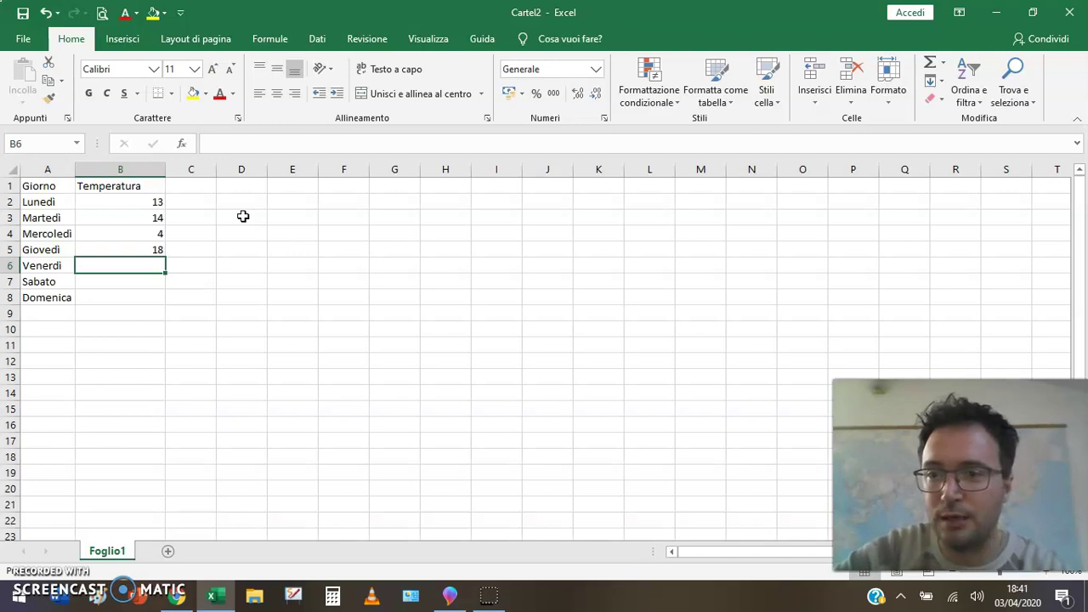
type("12")
key("Return")
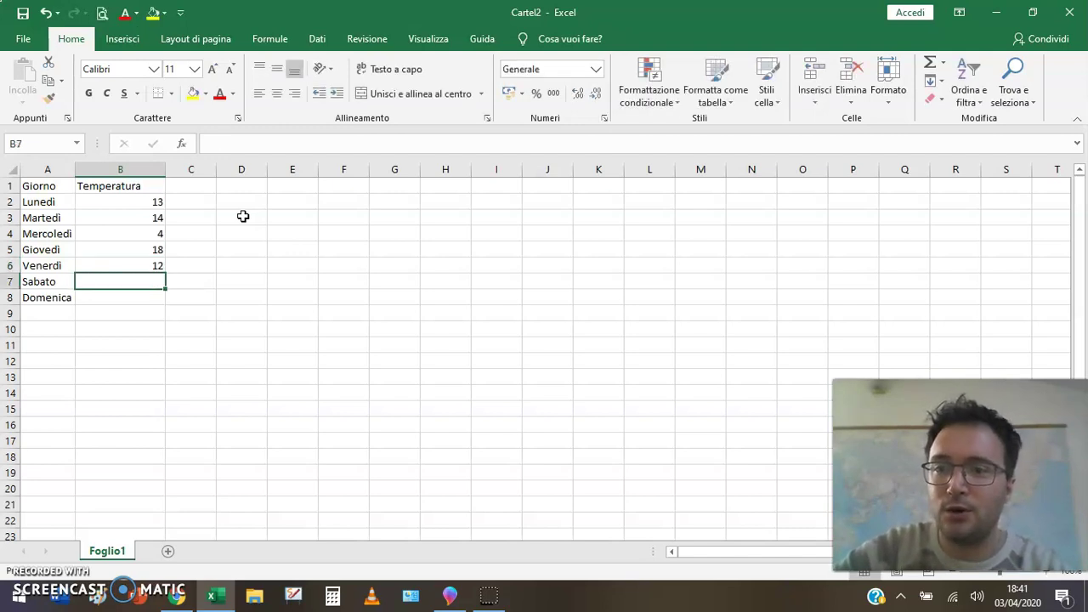
type("10")
key("Return")
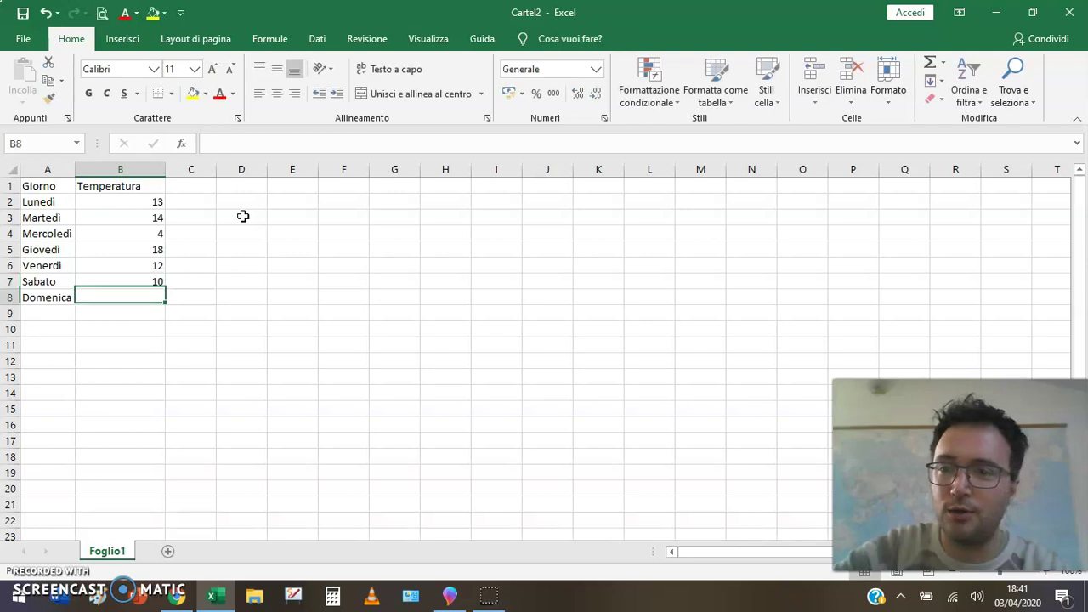
type("9")
key("Return")
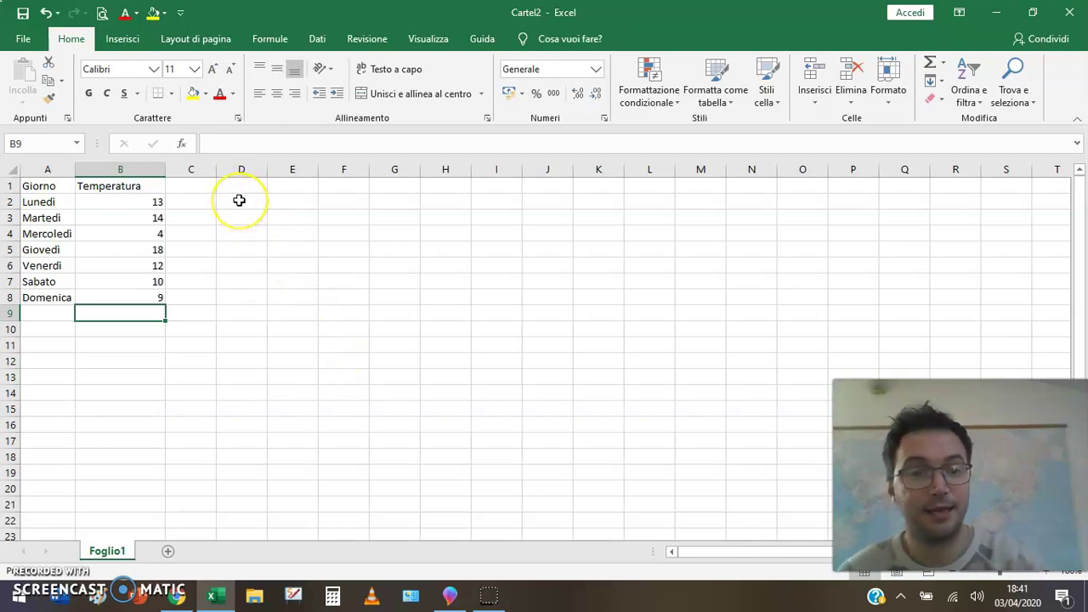
left_click_drag(239, 200, 736, 371)
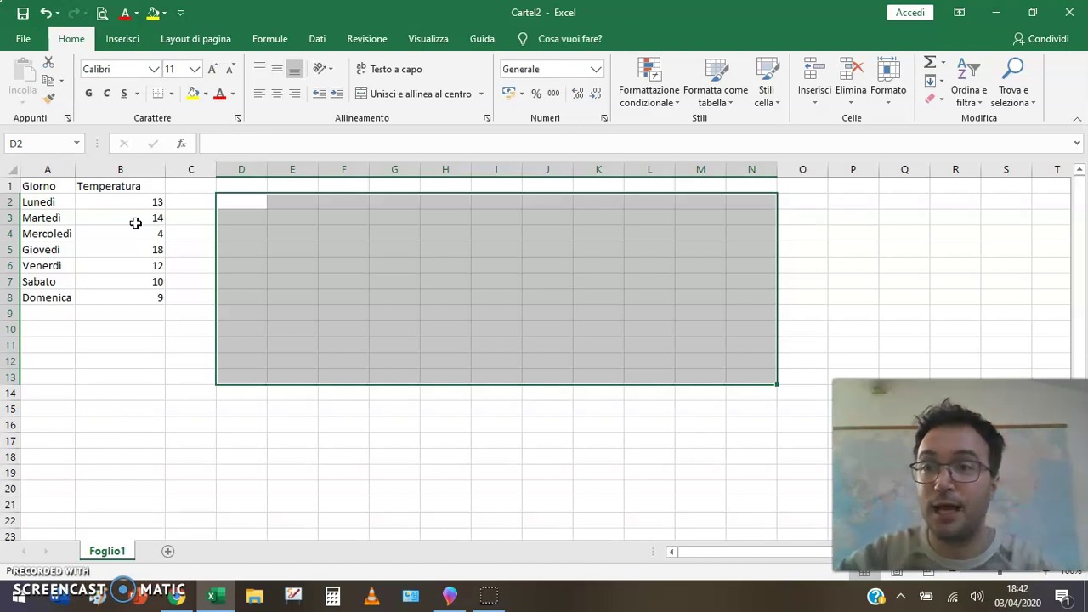
left_click(103, 358)
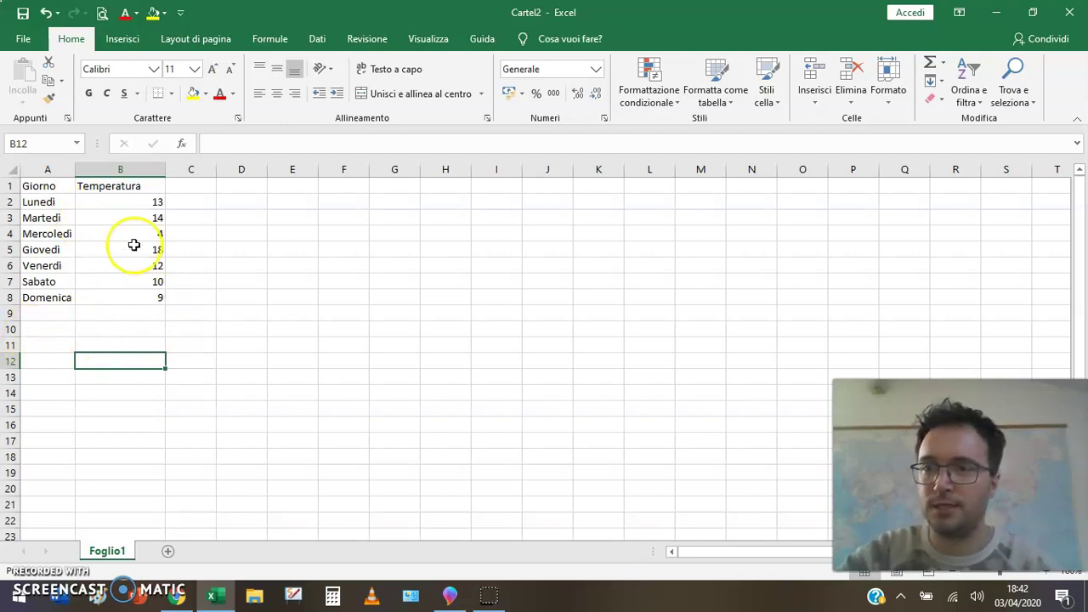
left_click(60, 201)
Select the weekday names, then clear the selection and return to cell A2
mouse_move(60, 202)
left_mouse_down()
mouse_move(62, 298)
mouse_move(136, 295)
left_mouse_up()
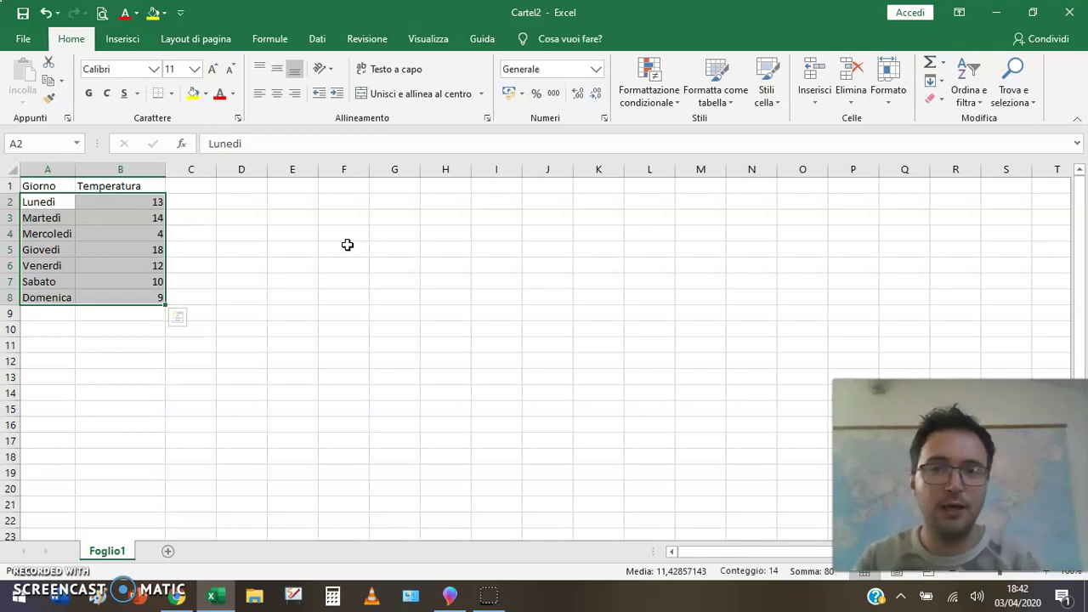
left_click(348, 245)
key("Left")
key("Left")
key("Left")
key("Left")
key("Left")
key("Right")
key("Right")
key("Right")
key("Right")
key("Up")
key("Up")
key("Up")
key("Left")
key("Down")
key("Down")
key("Left")
key("Left")
key("Left")
key("Up")
key("Up")
key("Right")
key("Right")
key("Down")
key("Left")
key("Left")
key("Up")
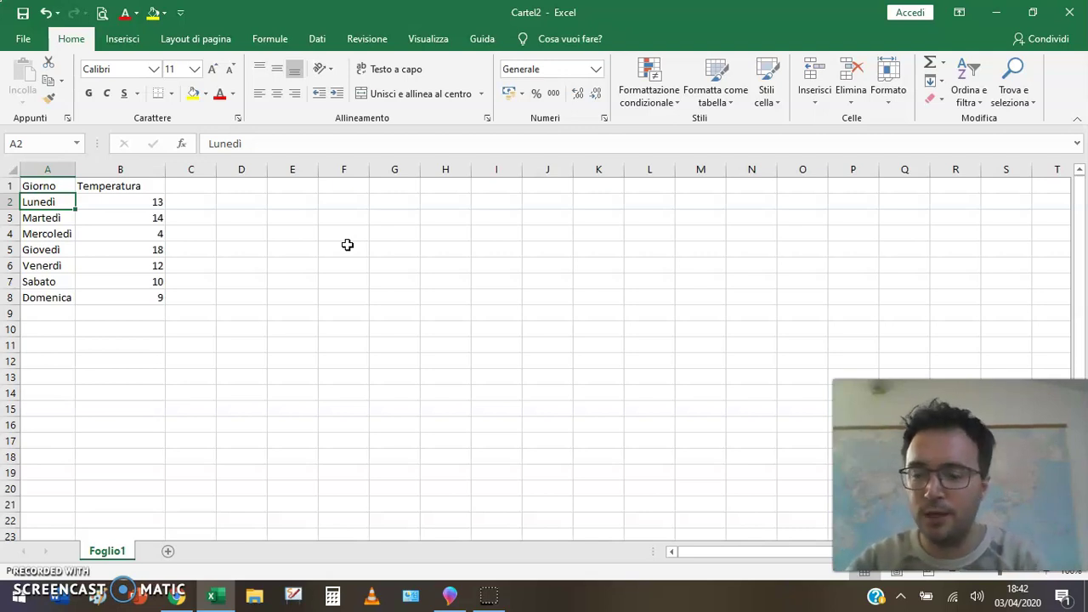
Extend the selection from A2 over the weekdays and temperatures in A2:B8
key("shift+Down")
key("shift+Down")
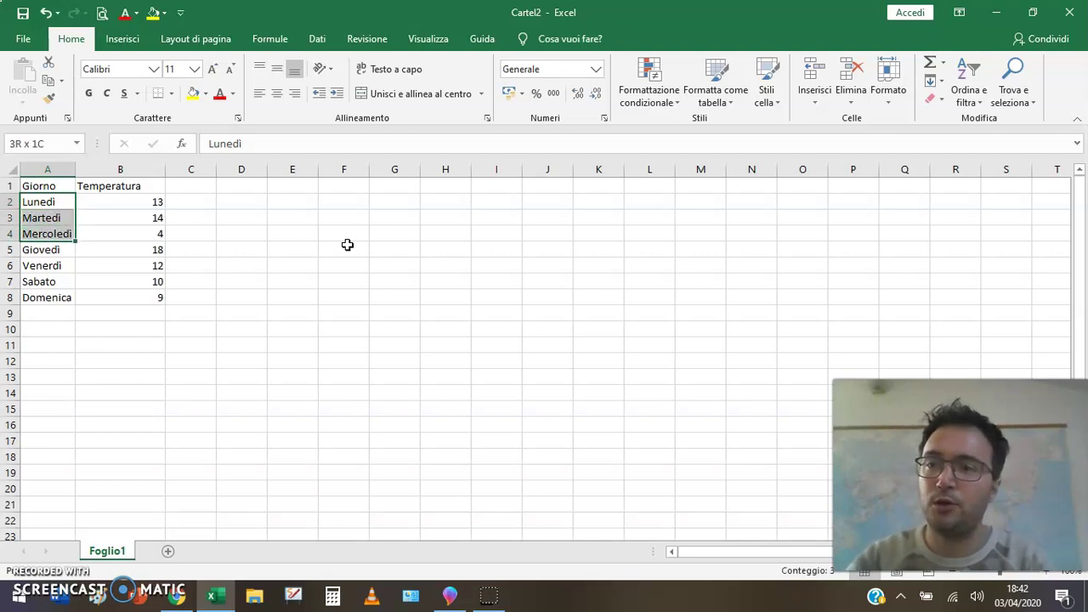
key("shift+Down")
key("shift+Down")
key("shift+Down")
key("shift+Down")
key("shift+Right")
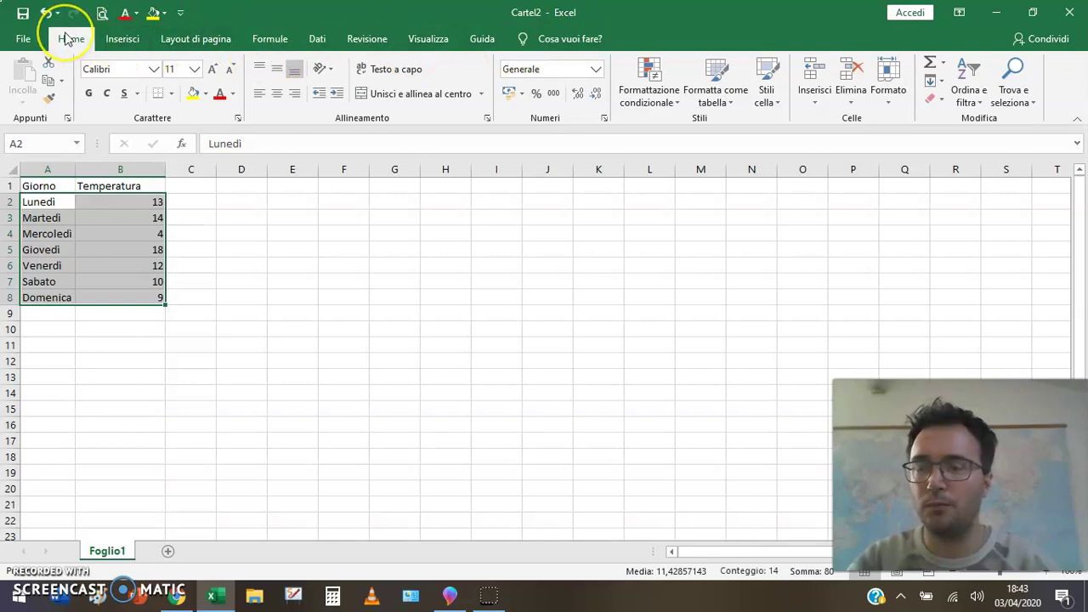
left_click(114, 42)
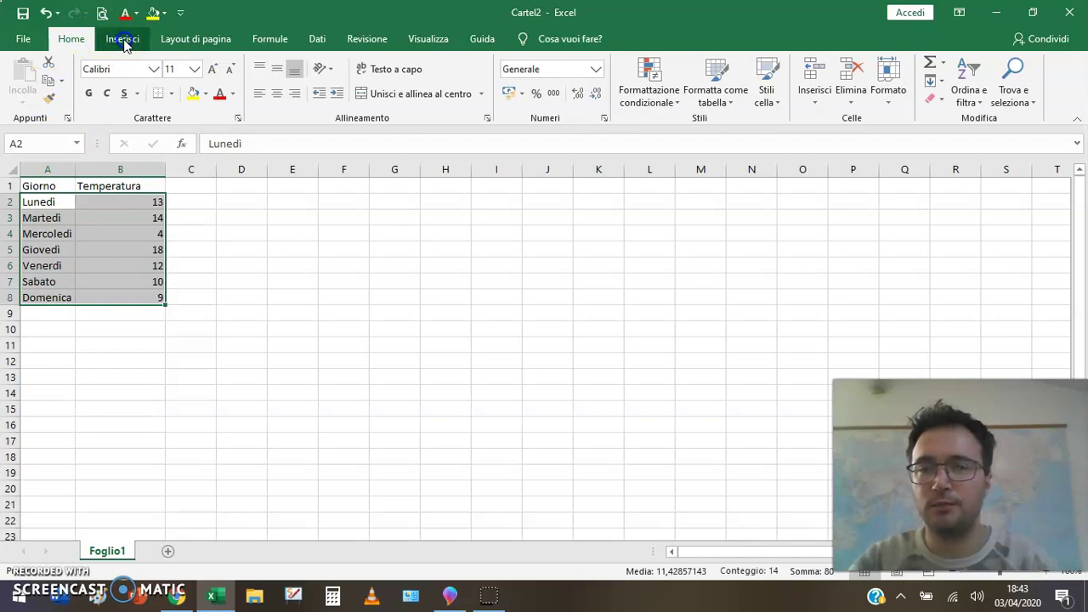
Insert a 3D clustered column chart from the Inserisci tab's column chart list
left_click(126, 43)
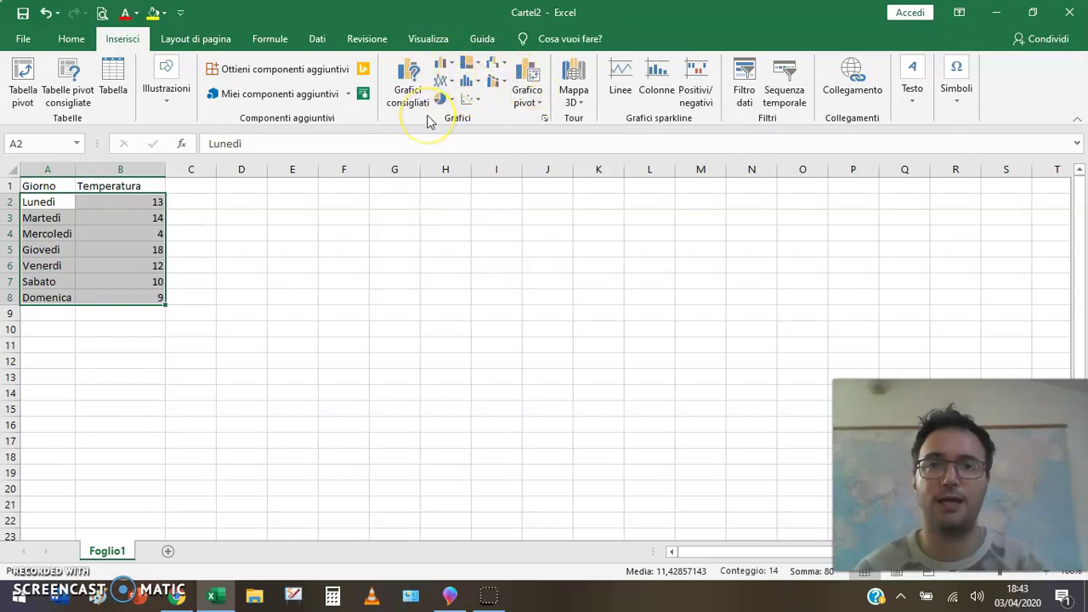
left_click(453, 67)
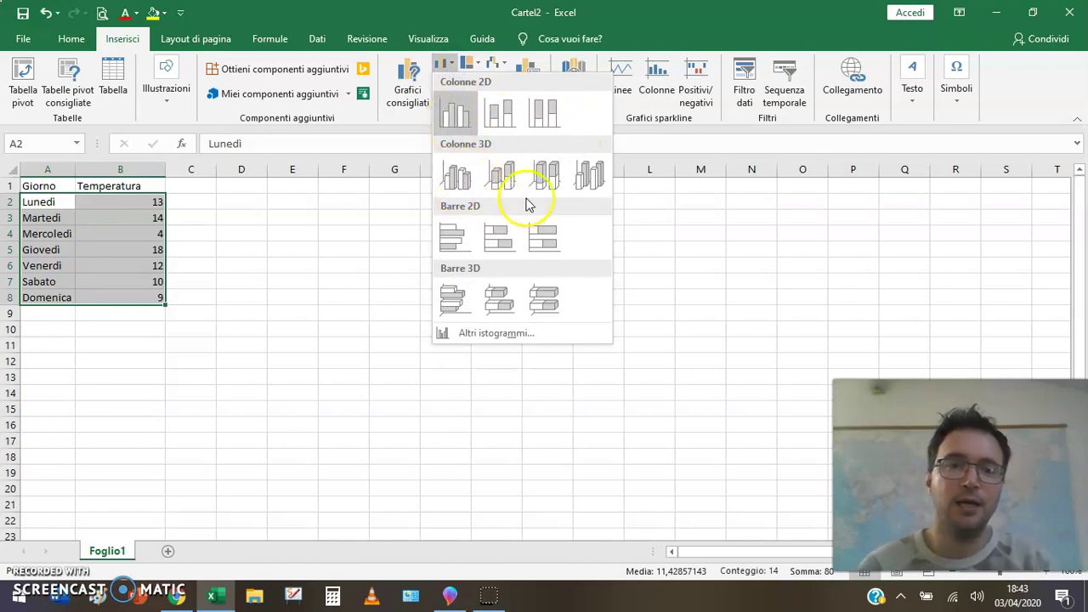
left_click(451, 182)
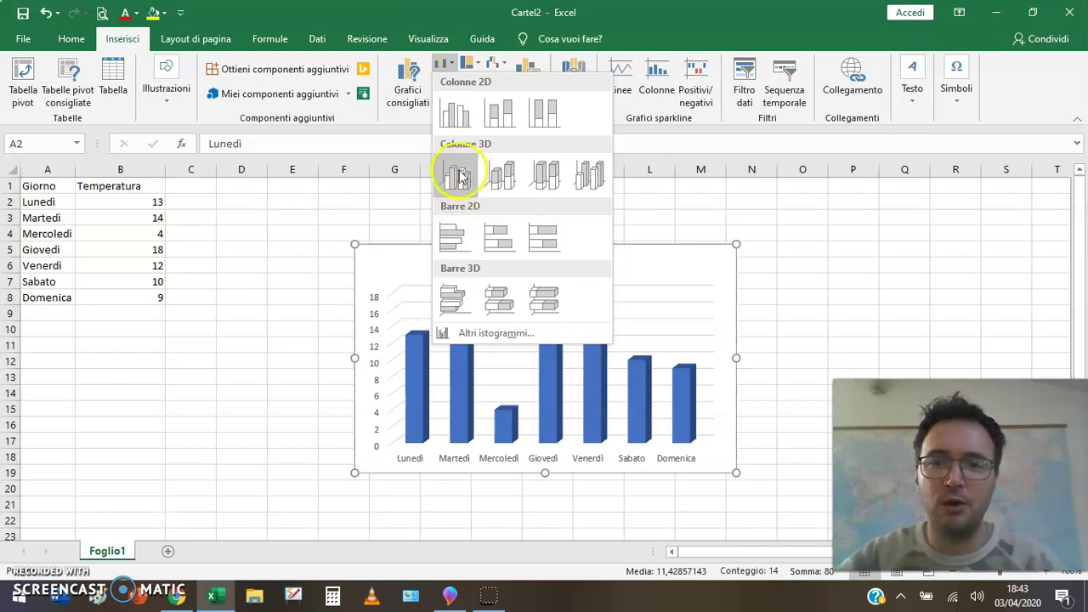
left_click(459, 176)
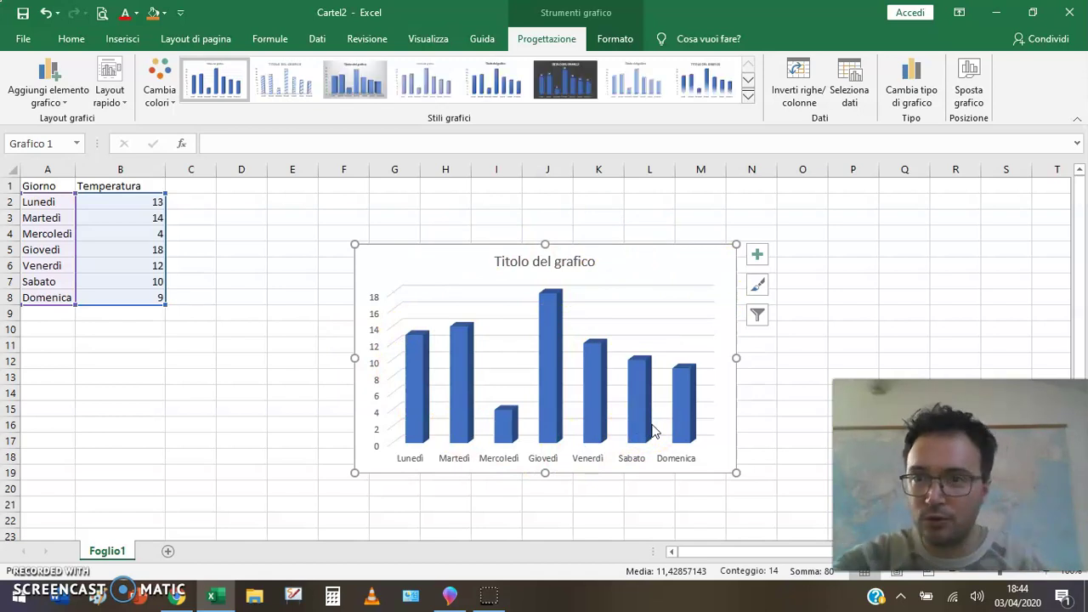
left_click(223, 311)
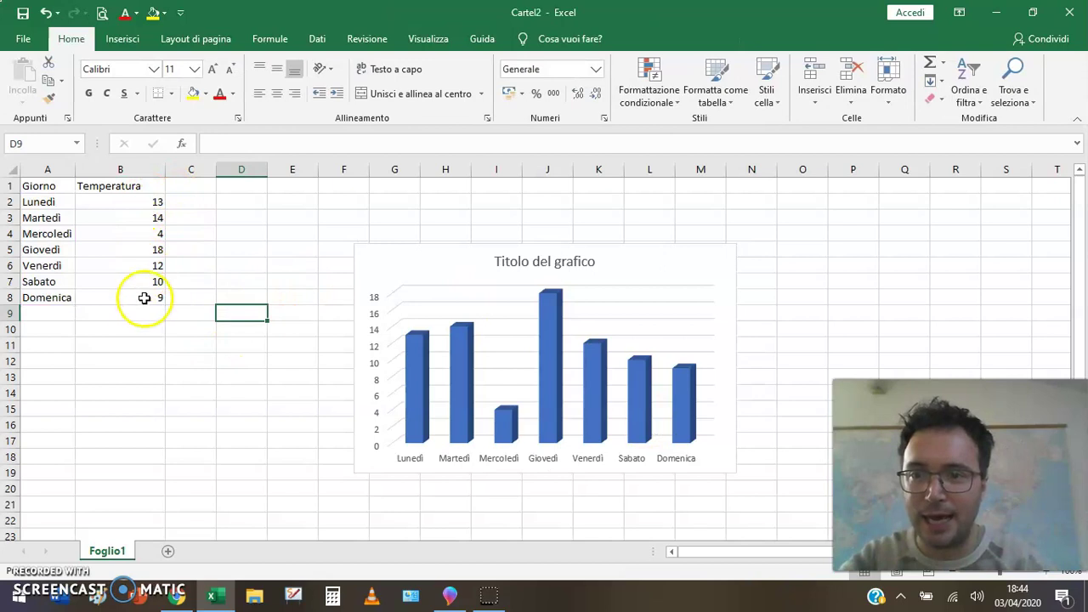
left_click_drag(142, 201, 141, 297)
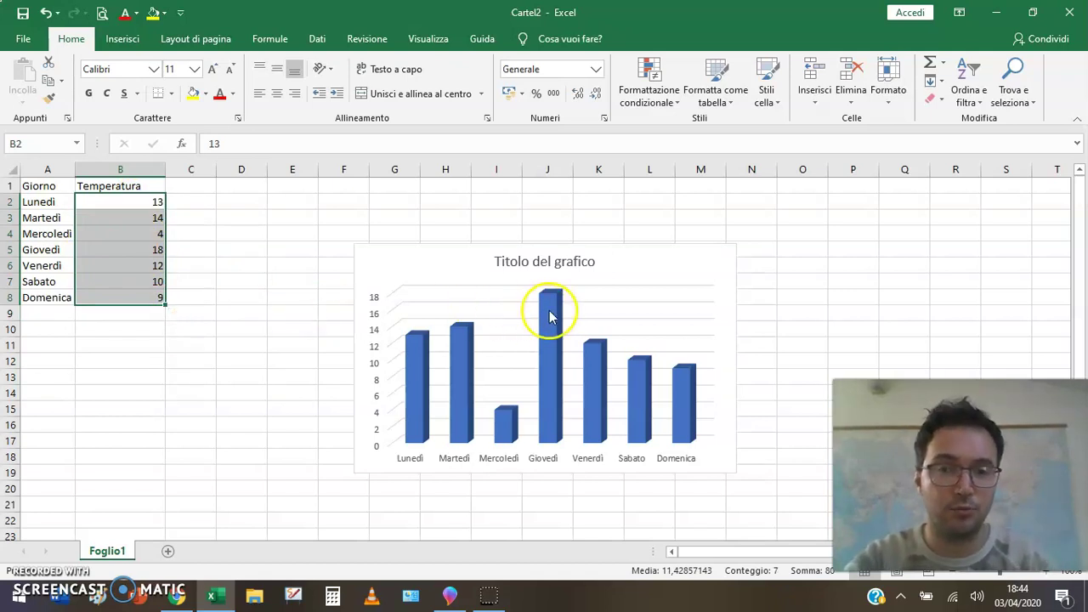
mouse_move(508, 435)
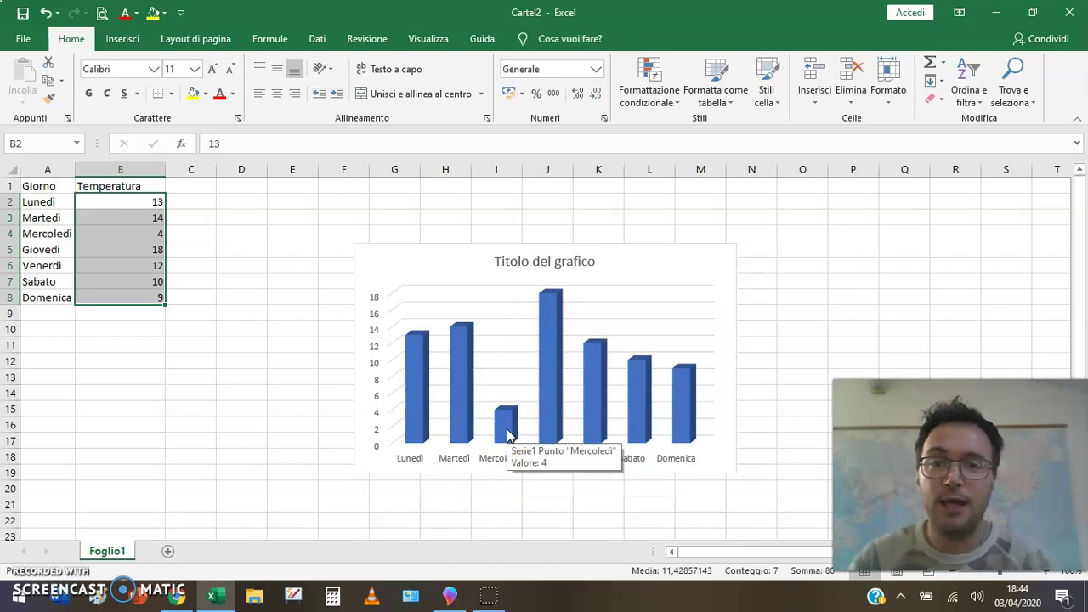
Change the chart's placeholder title to 'Temperature Ammaccabanane' and check the wording
left_click(545, 262)
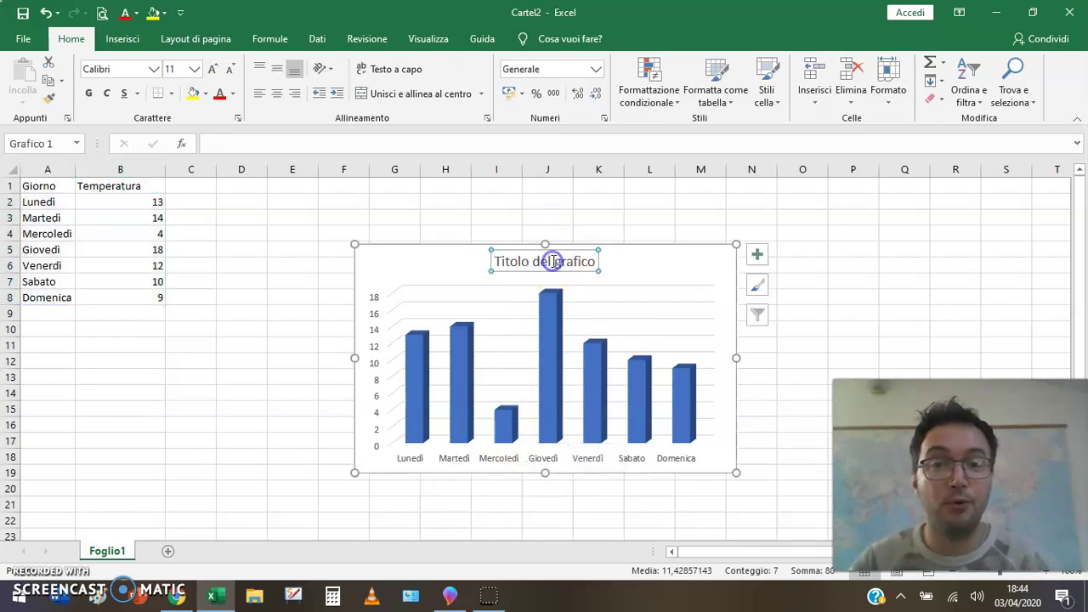
left_click(553, 262)
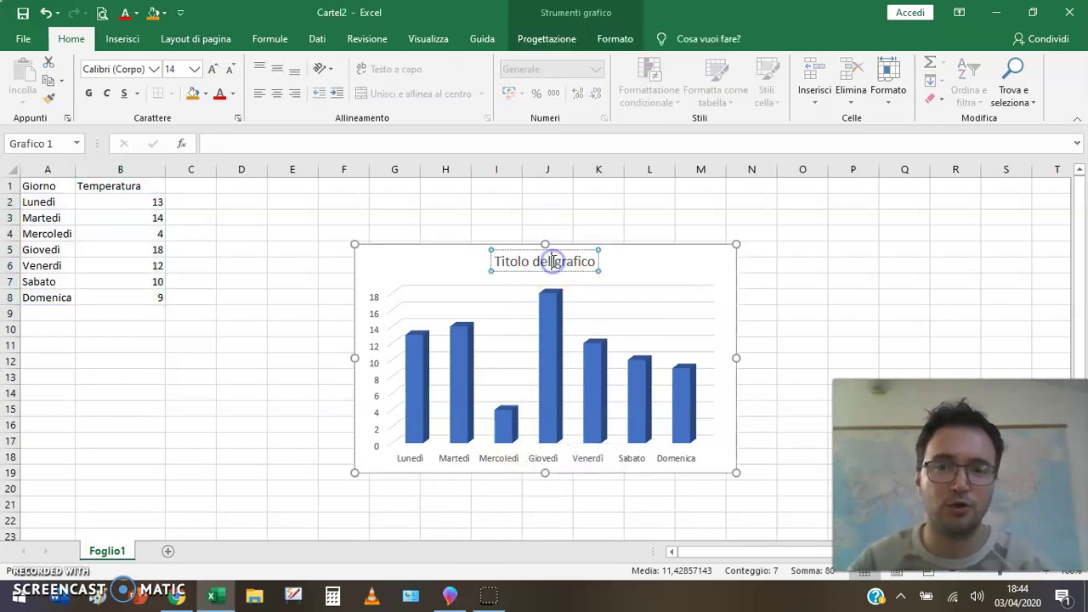
key("Delete")
key("Delete")
key("Delete")
key("Delete")
type("Temperature")
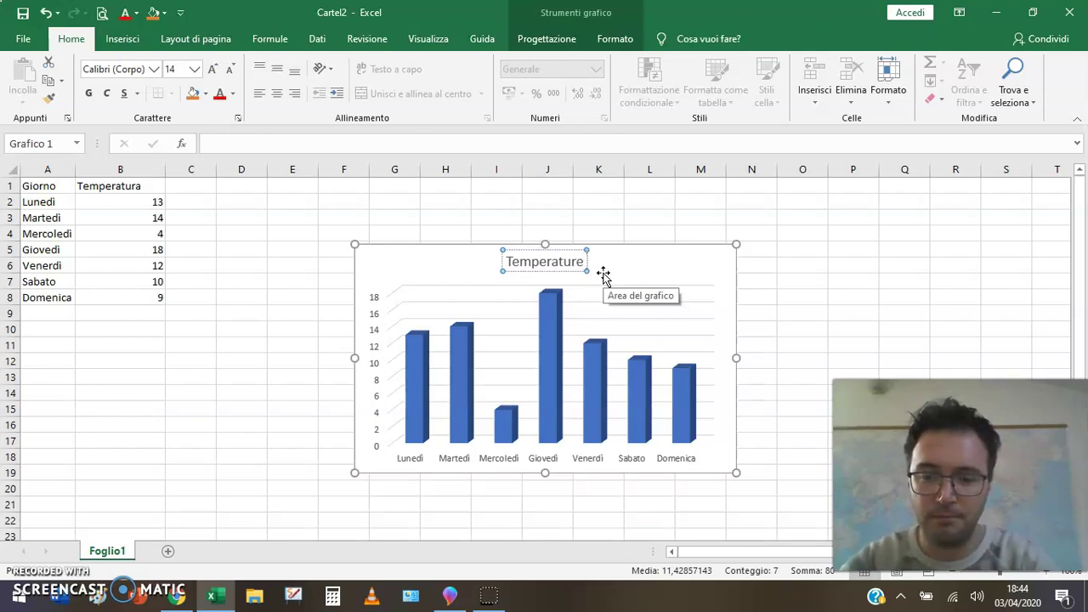
type("Ammac")
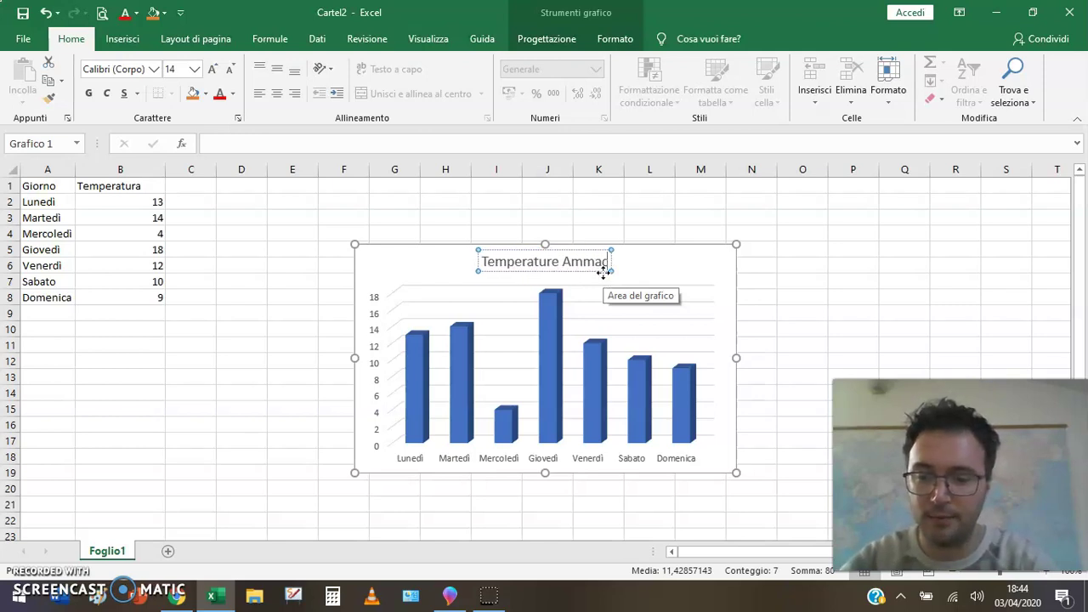
type("cabanane")
left_click(627, 222)
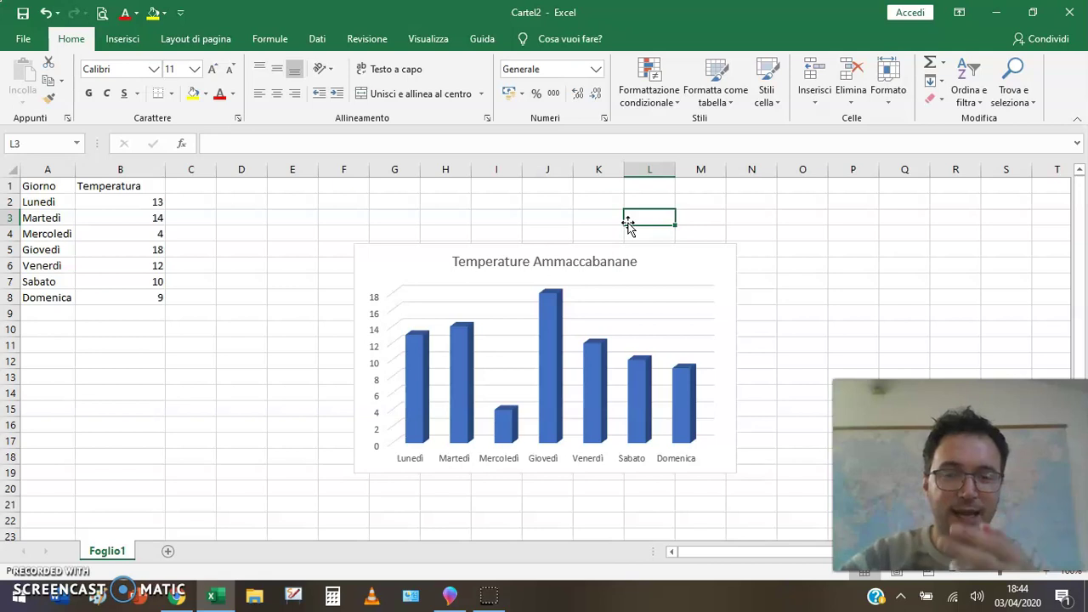
left_click(567, 260)
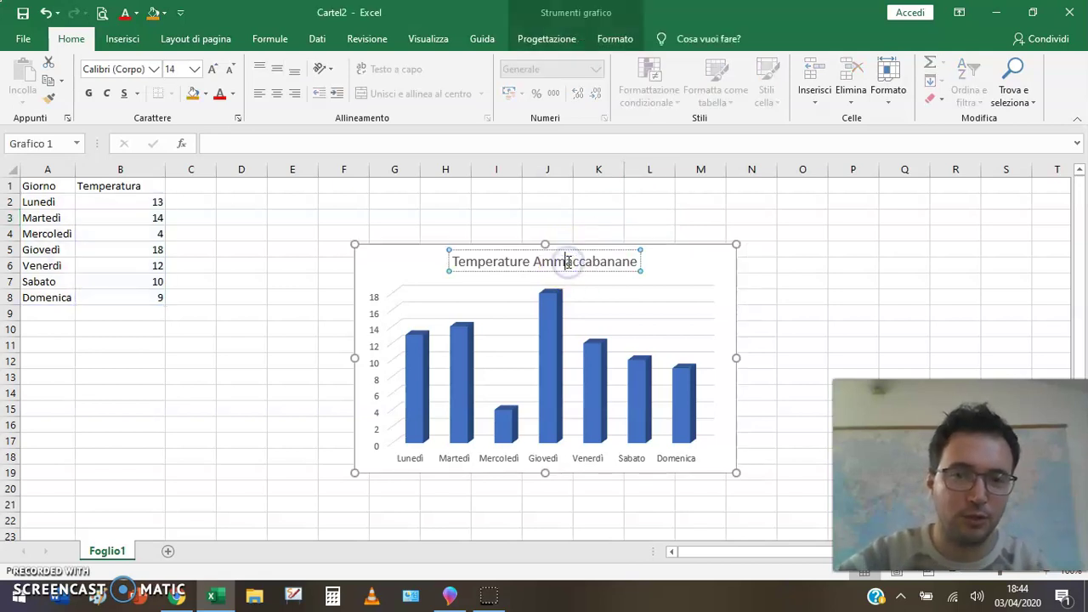
double_click(568, 261)
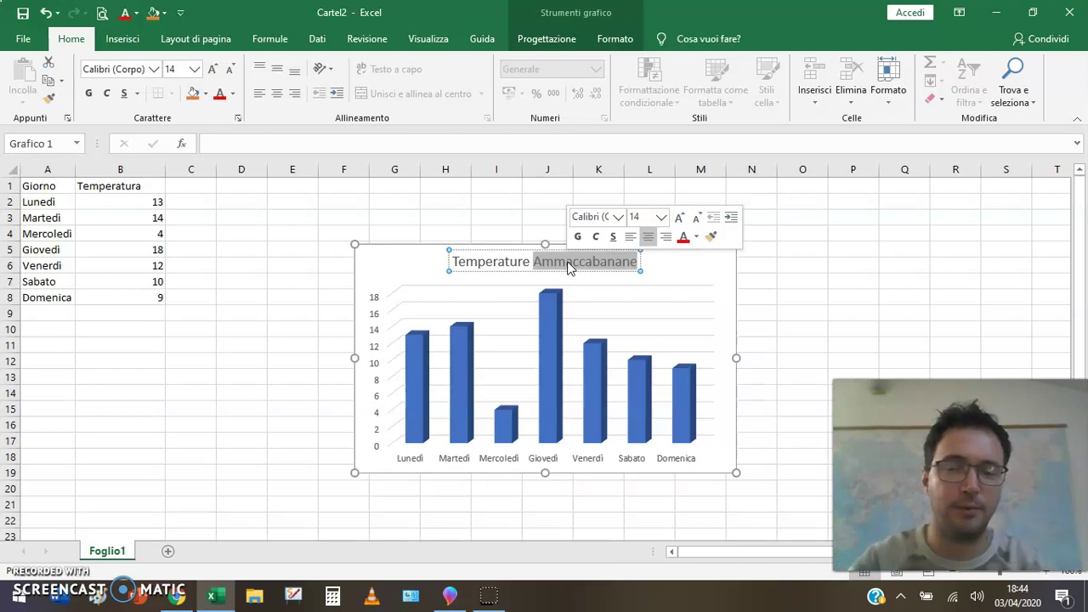
left_click(494, 215)
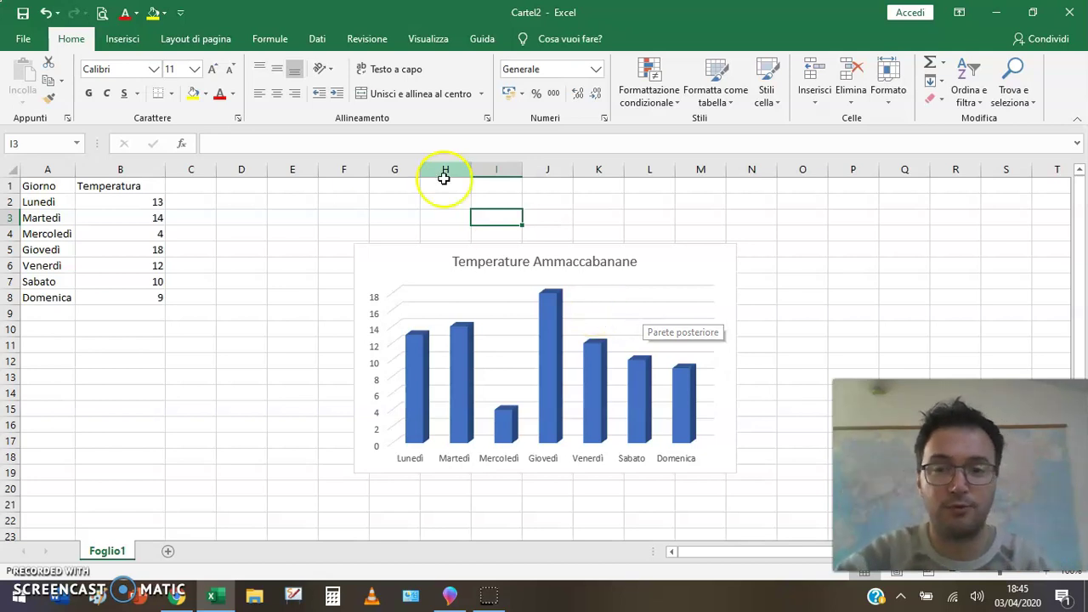
Select only the Lunedì bar and fill it orange
left_click(416, 381)
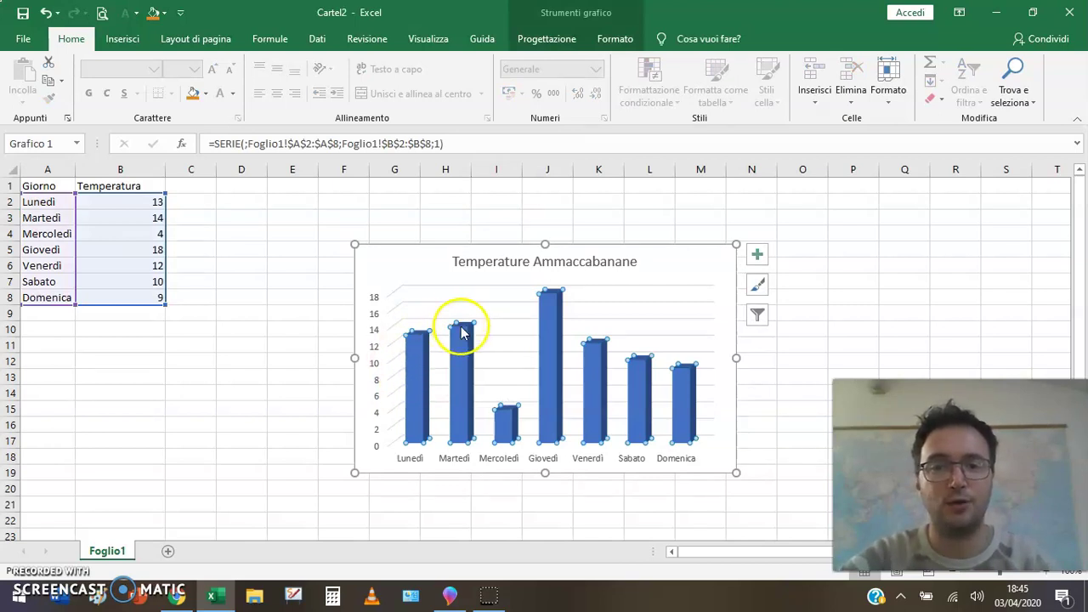
mouse_move(514, 440)
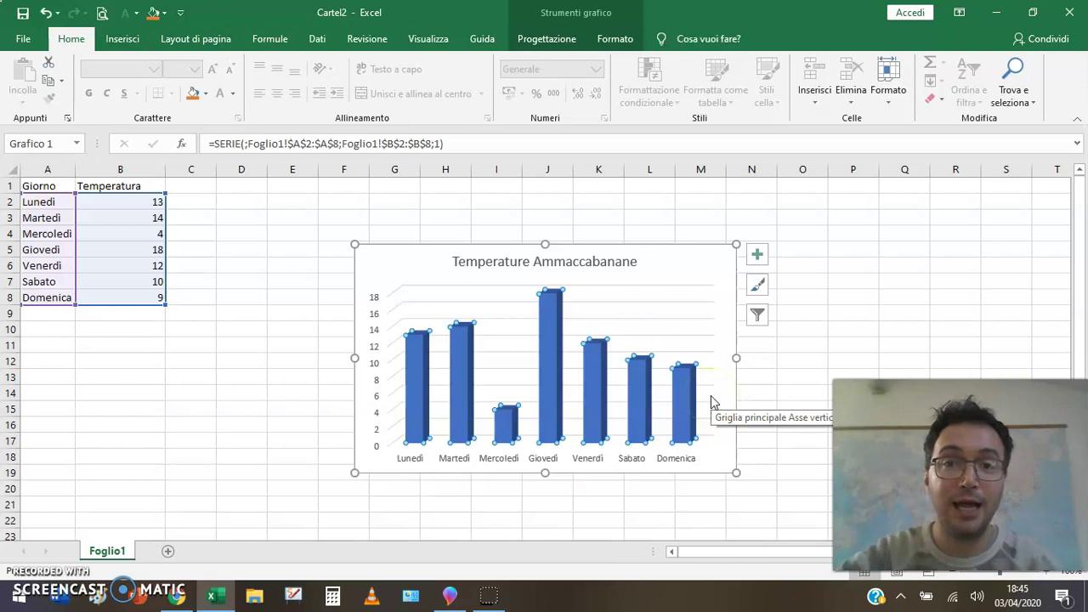
left_click(424, 375)
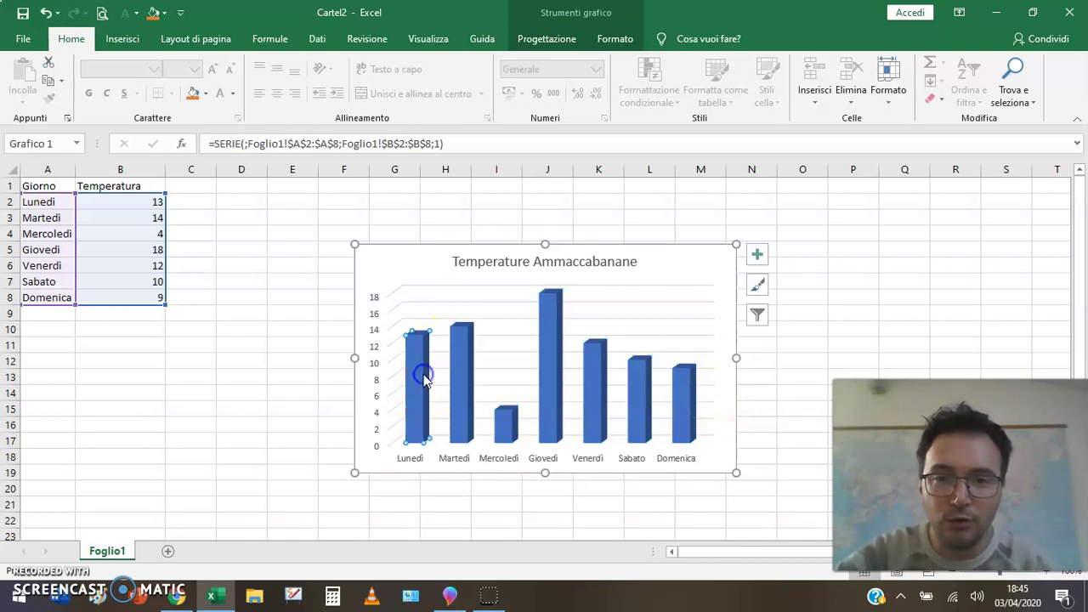
left_click(425, 327)
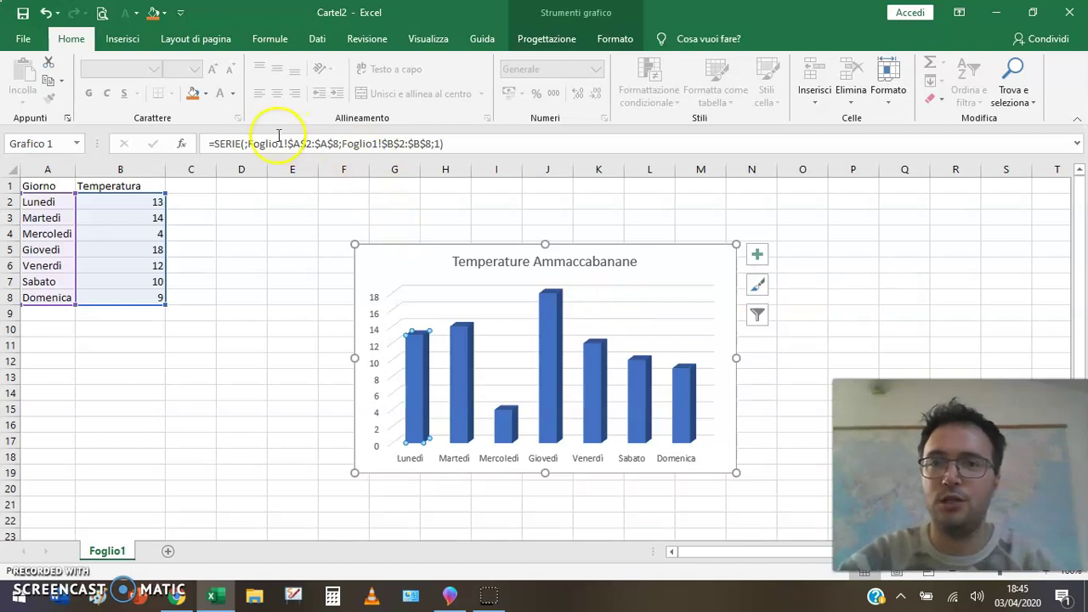
left_click(206, 95)
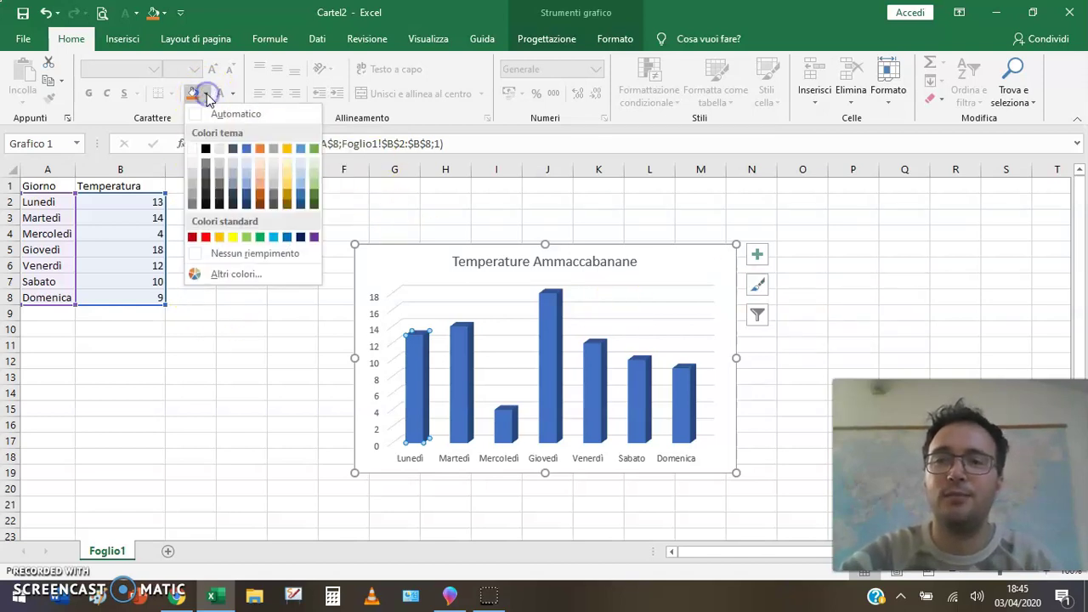
left_click(219, 241)
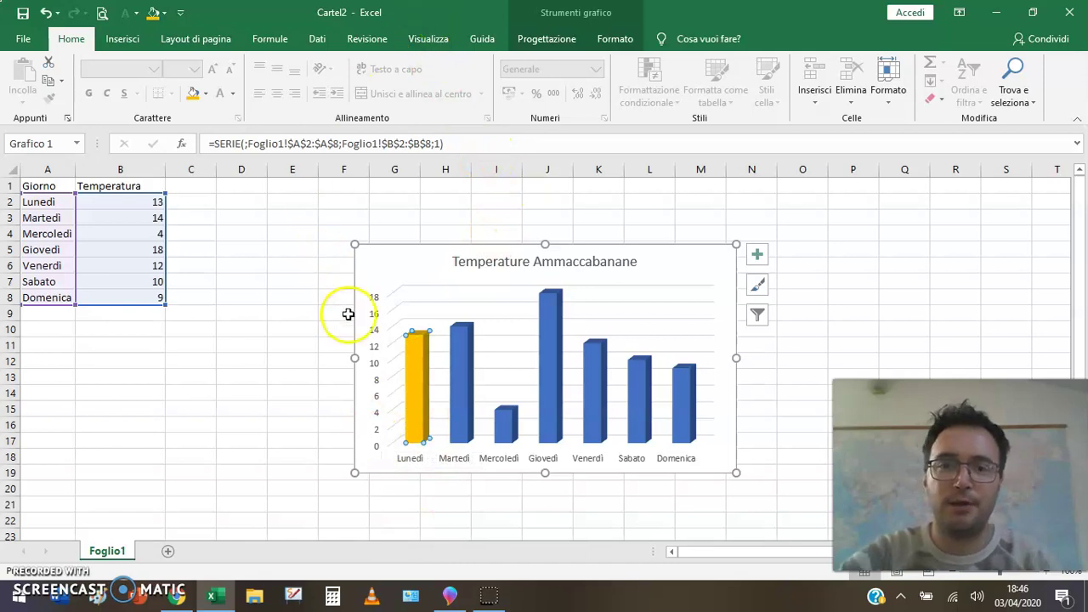
Browse the chart Design and Format options, then return to the Home options
left_click(535, 35)
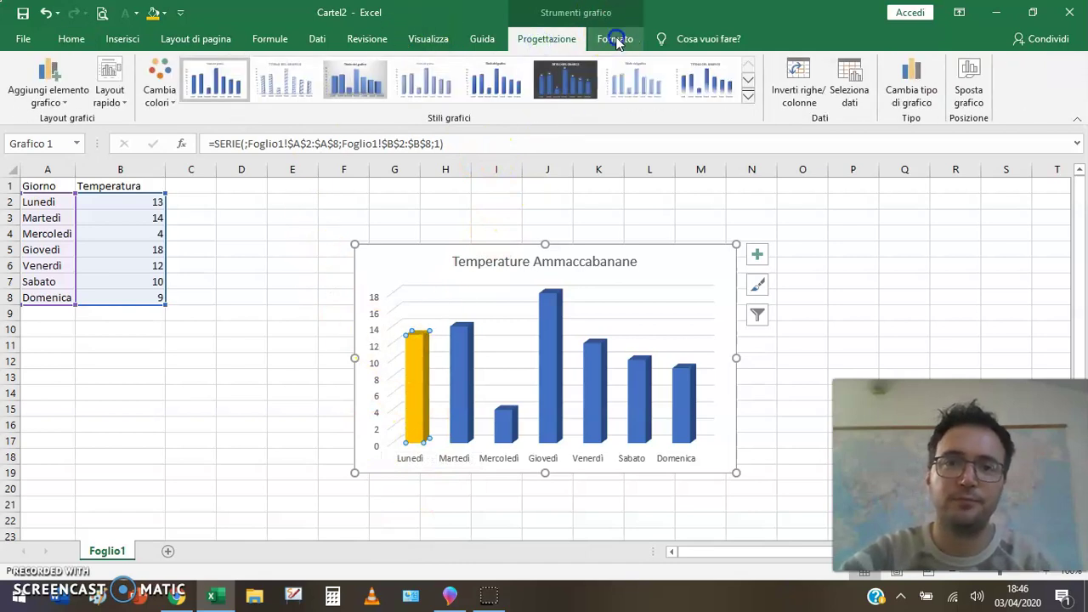
left_click(615, 39)
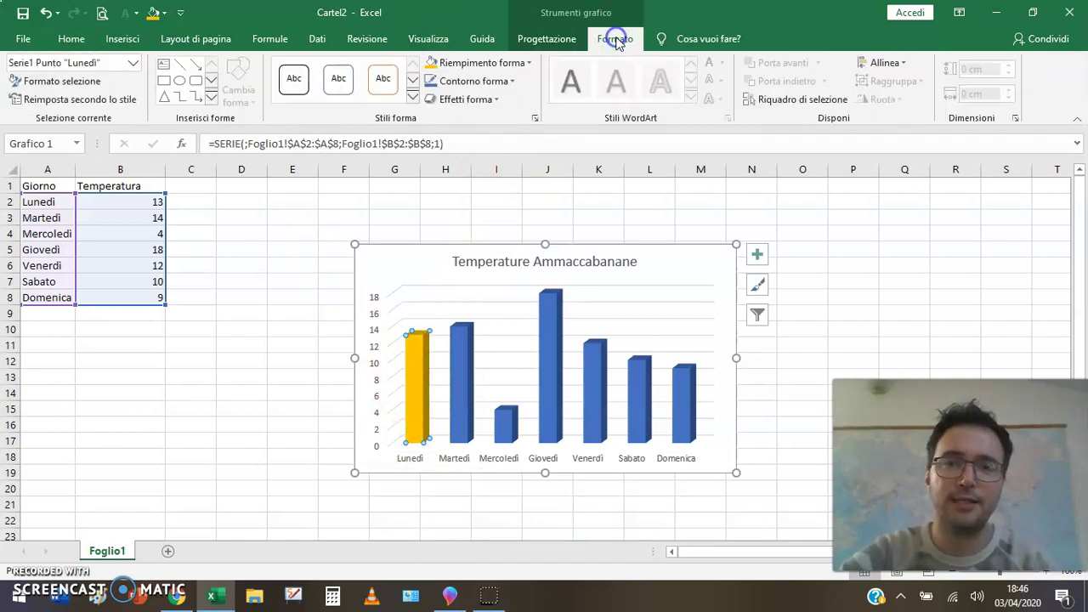
left_click(67, 39)
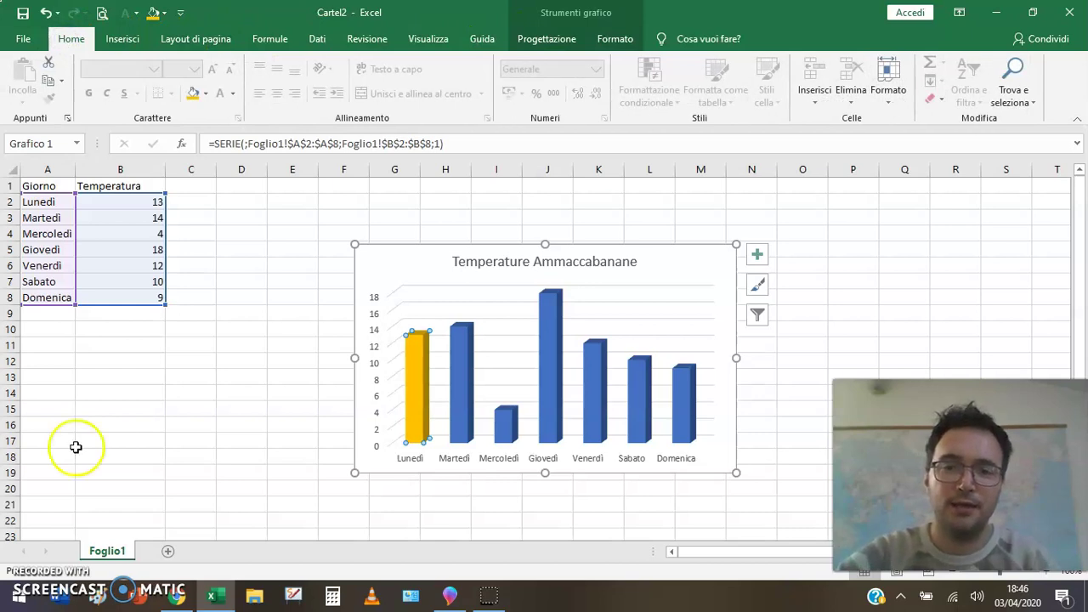
Fill the Martedì bar red and the Mercoledì bar purple
left_click(464, 355)
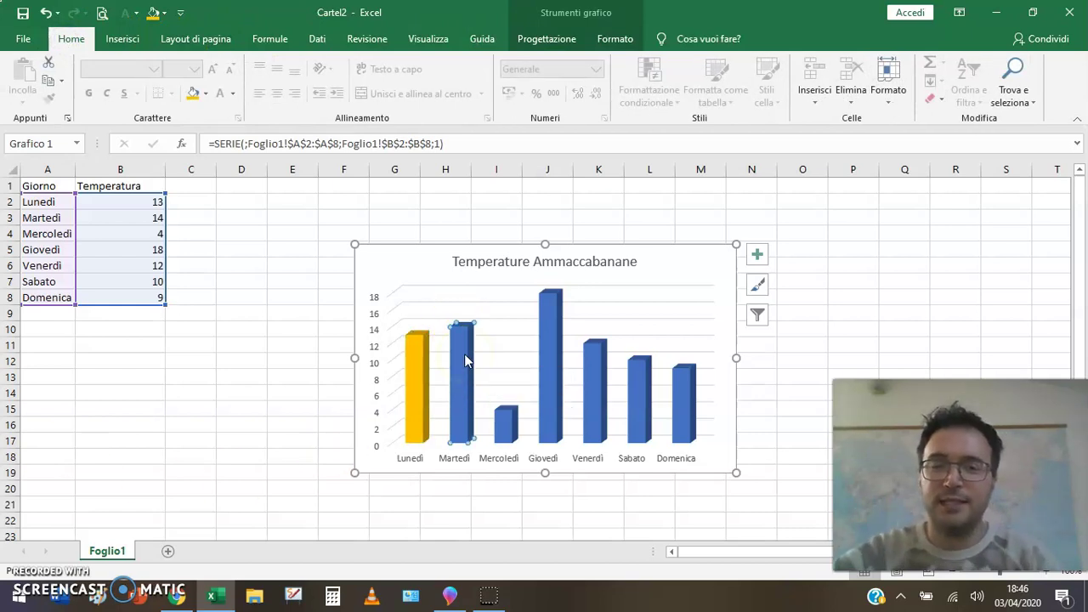
left_click(205, 93)
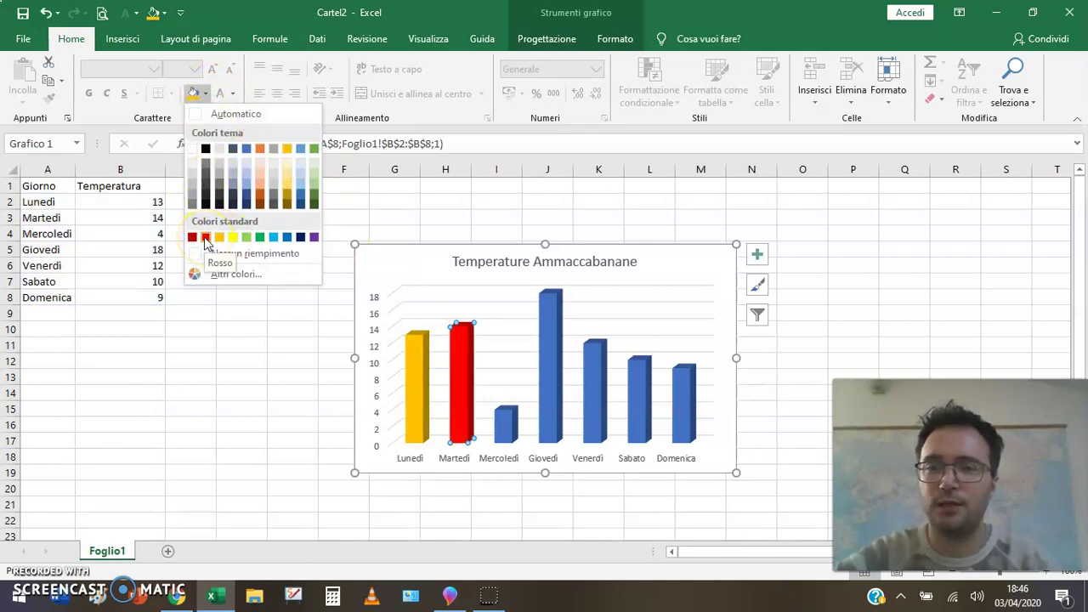
left_click(206, 238)
left_click(503, 421)
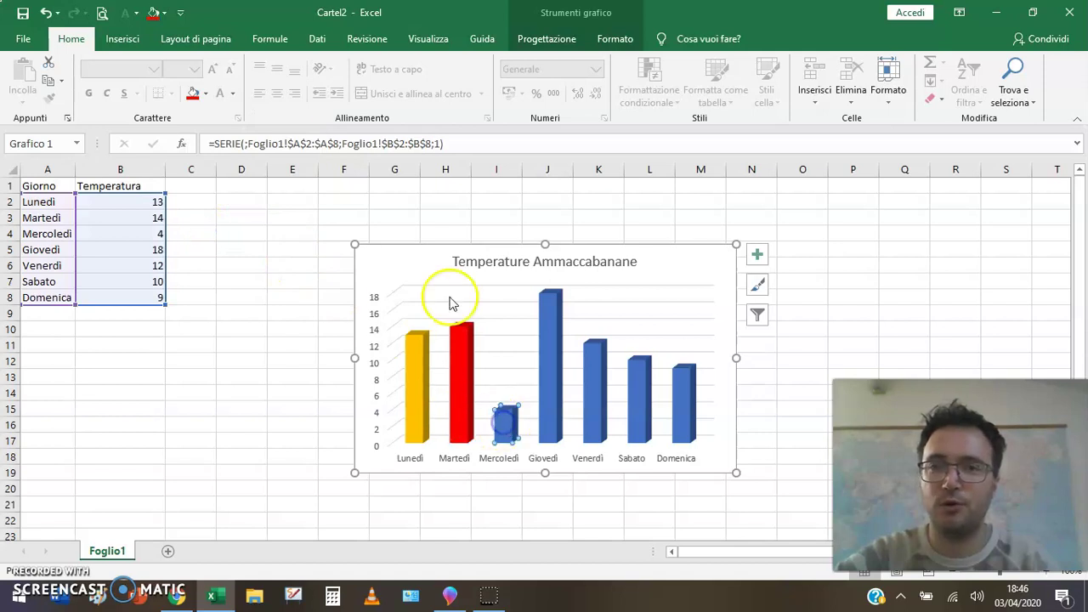
left_click(205, 93)
left_click(315, 235)
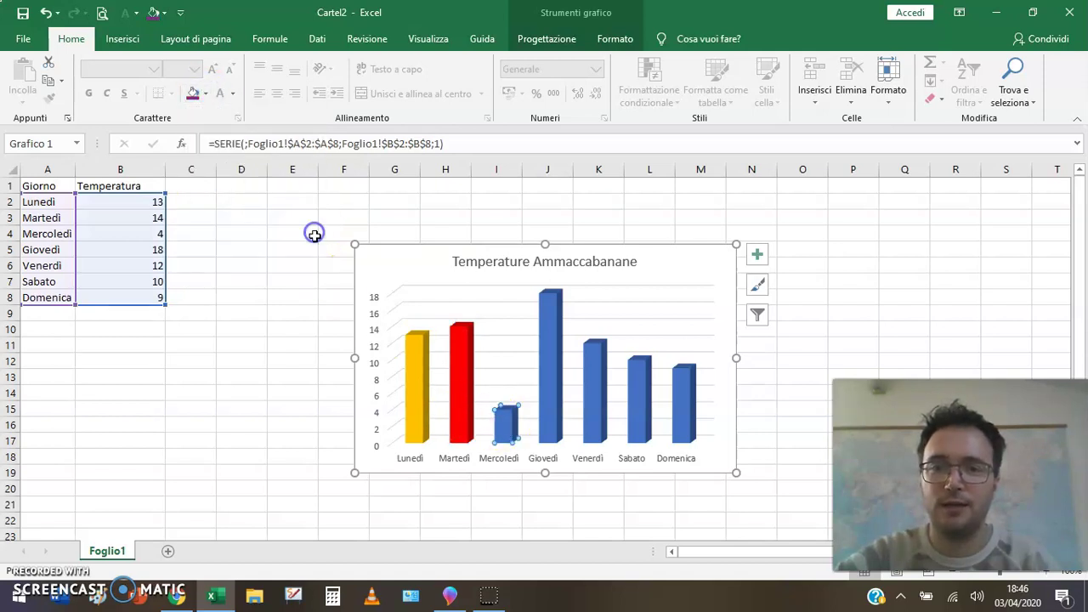
Fill the Venerdì bar green, Sabato yellow and Domenica black, leaving Giovedì blue
left_click(552, 330)
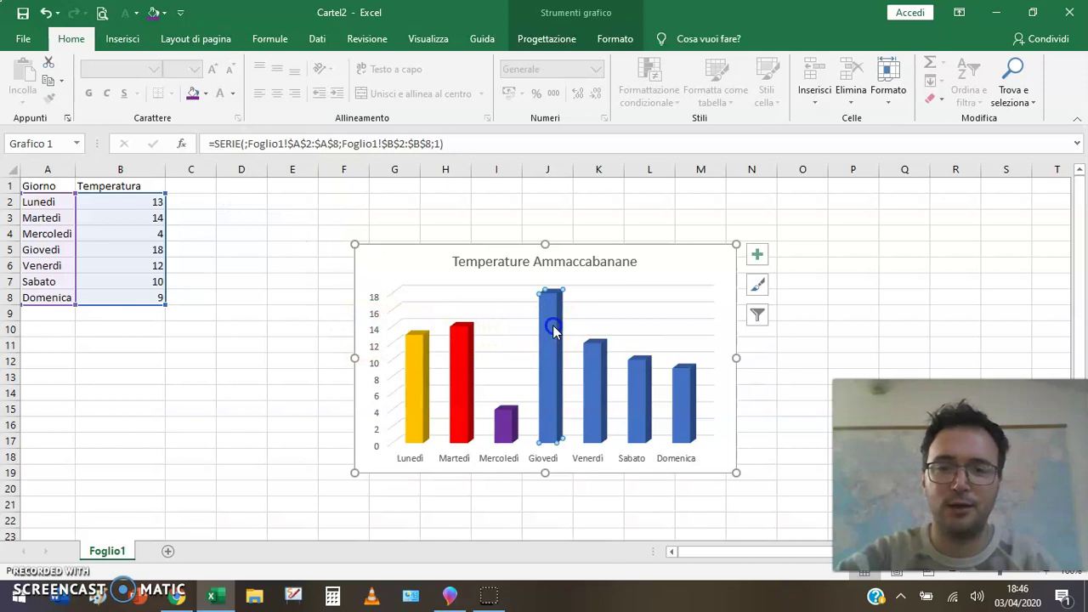
left_click(595, 366)
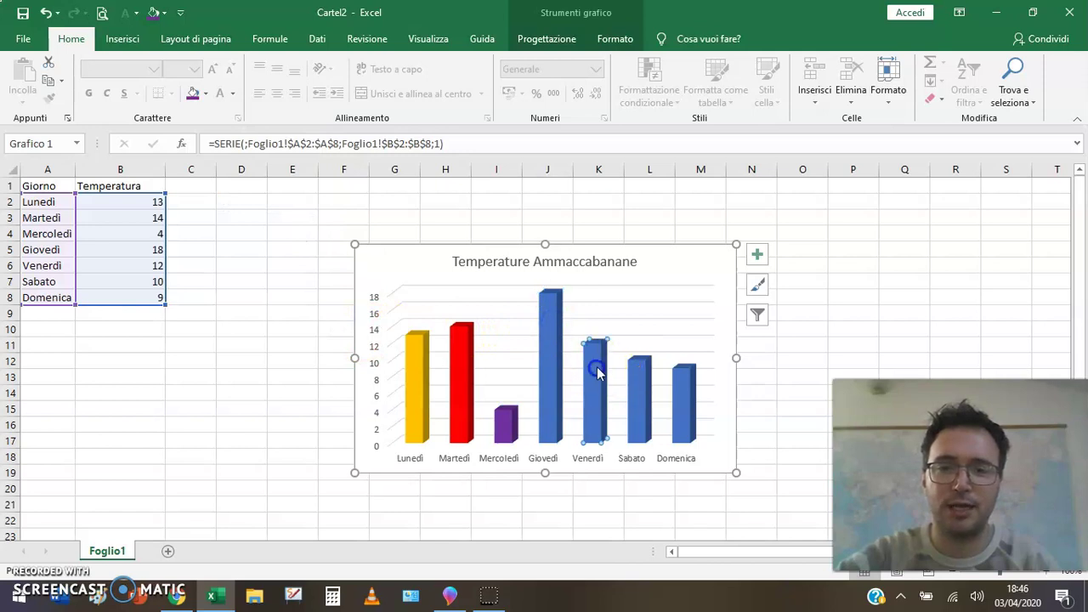
left_click(209, 96)
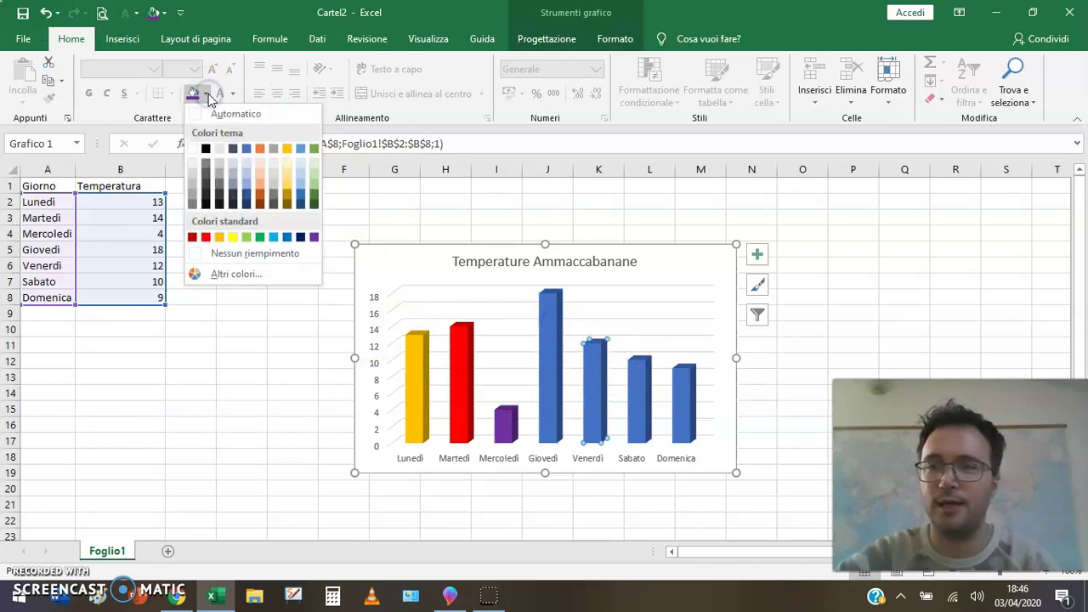
left_click(261, 237)
left_click(647, 400)
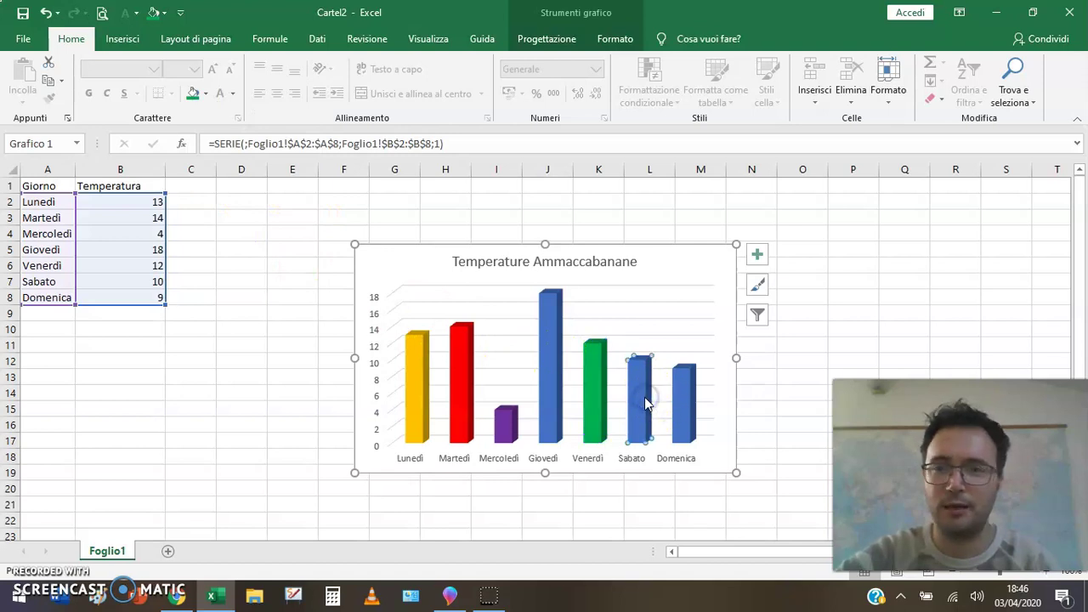
left_click(208, 96)
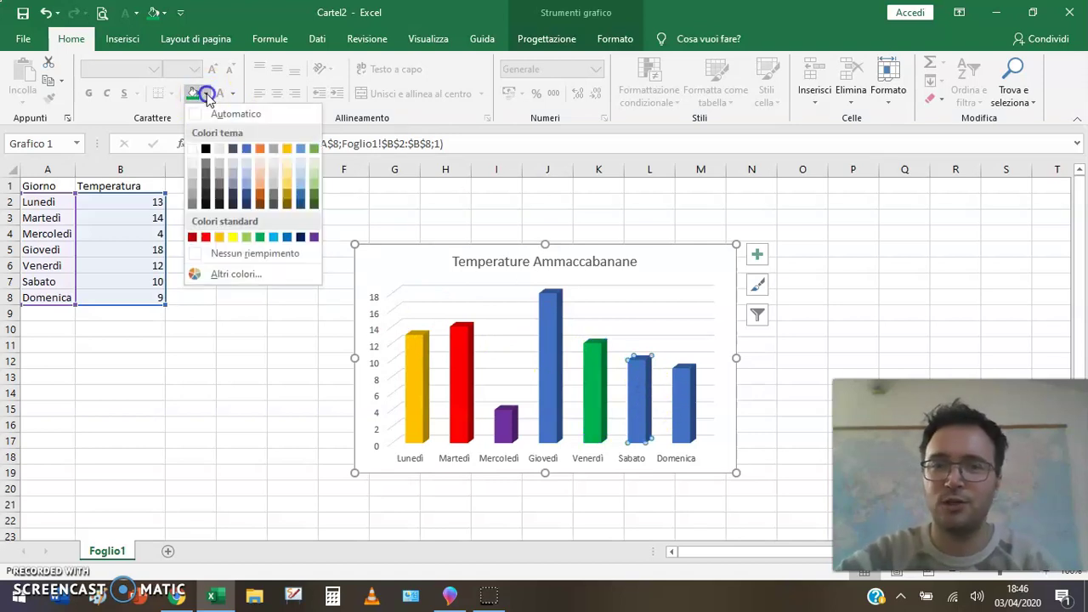
left_click(233, 237)
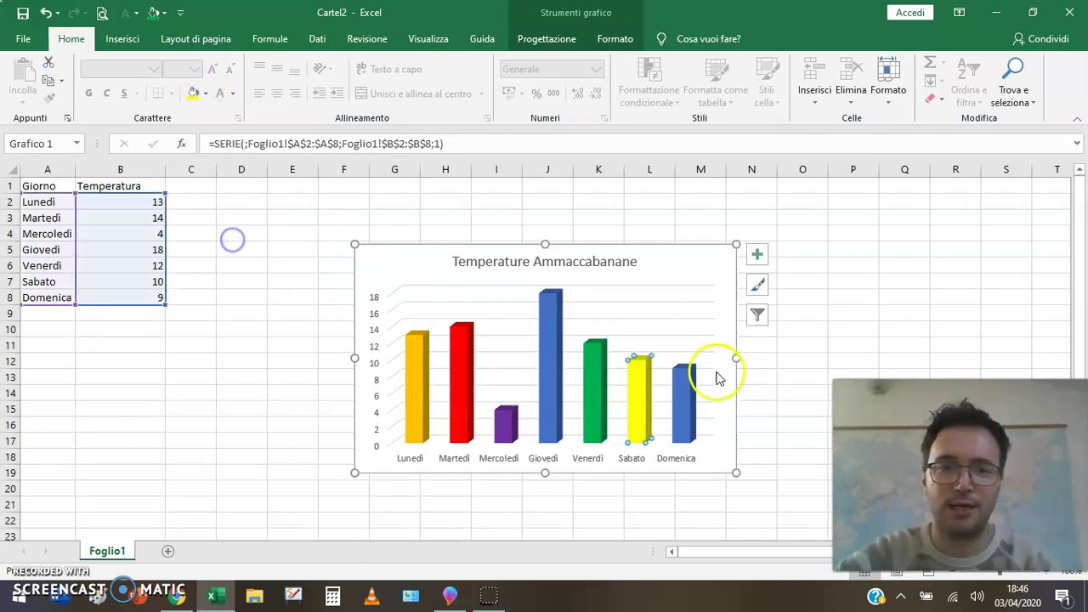
left_click(690, 382)
left_click(205, 93)
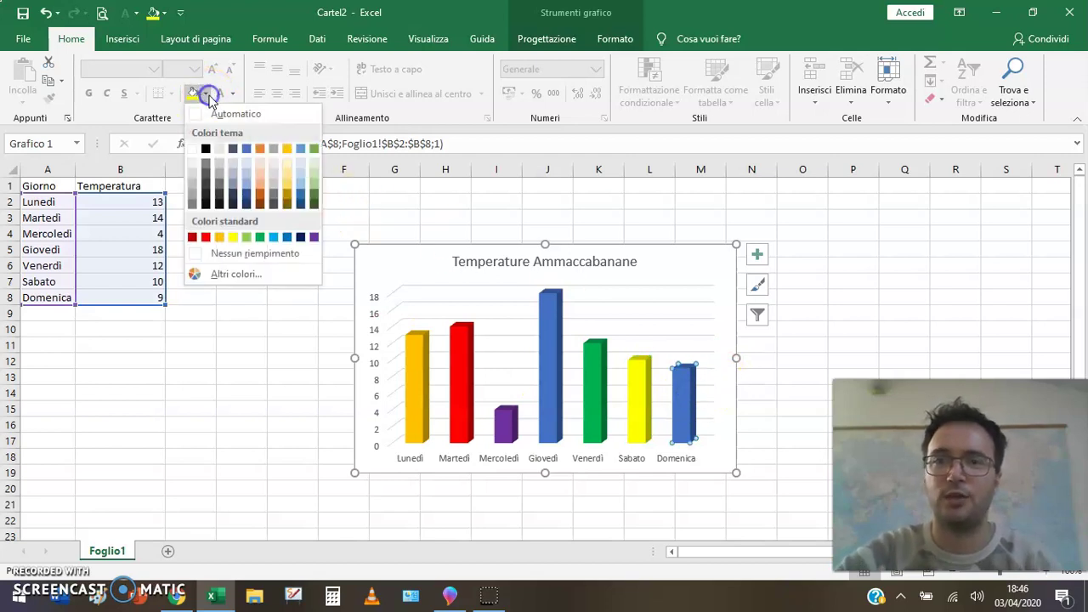
left_click(209, 148)
left_click(221, 328)
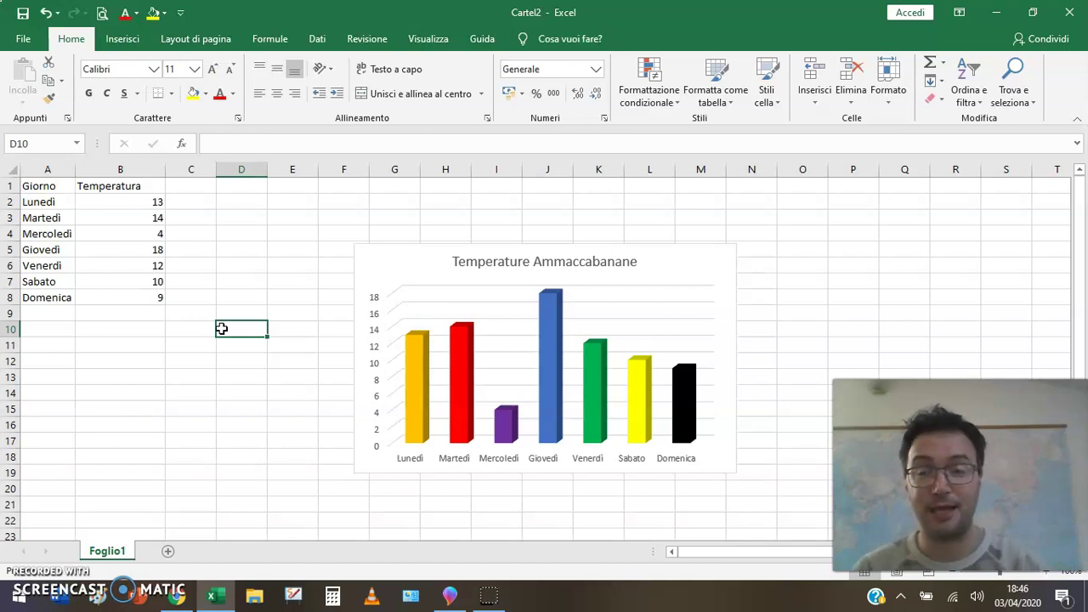
left_click_drag(40, 202, 136, 296)
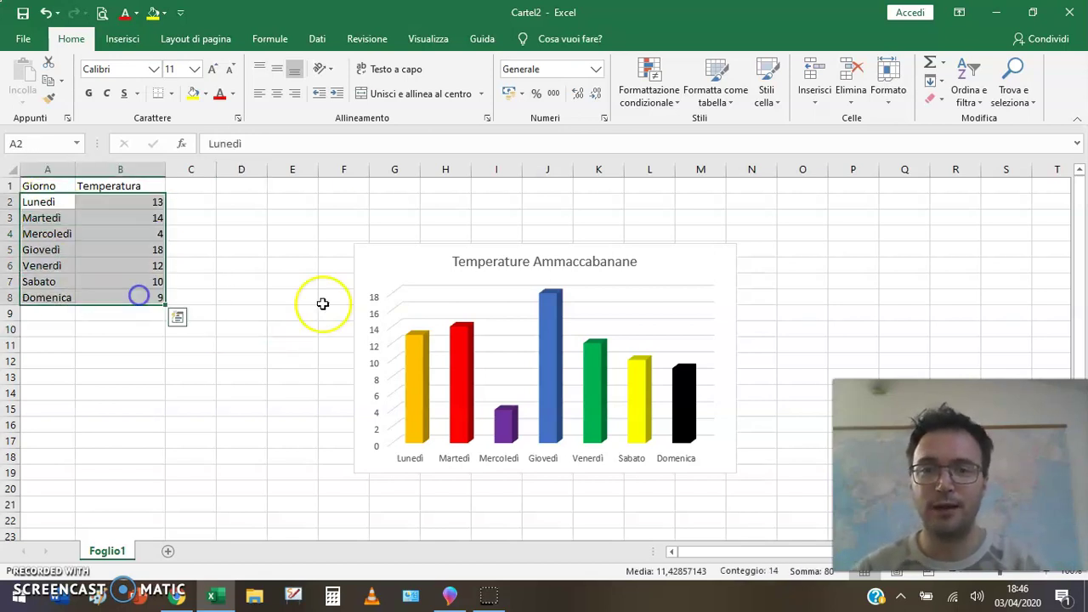